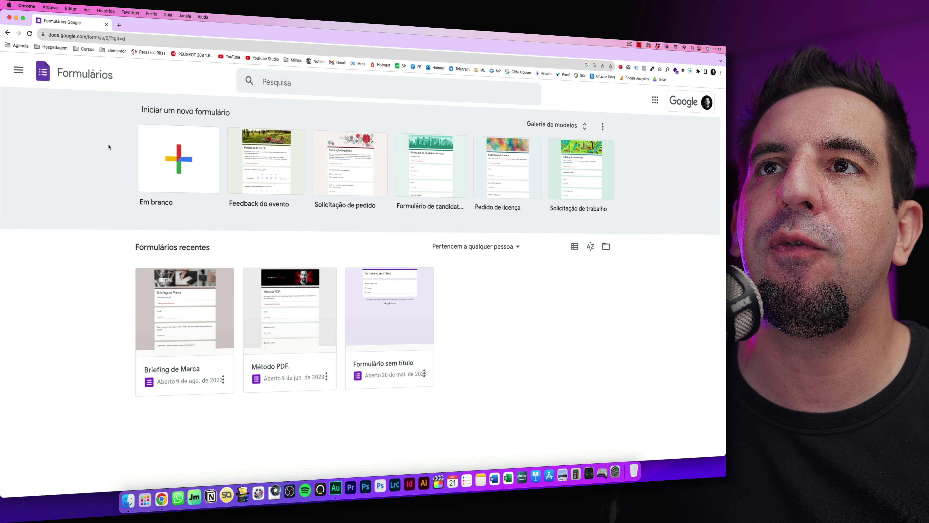
Create a blank form and title it "Avaliação •" followed by the photography business's name.
left_click(173, 167)
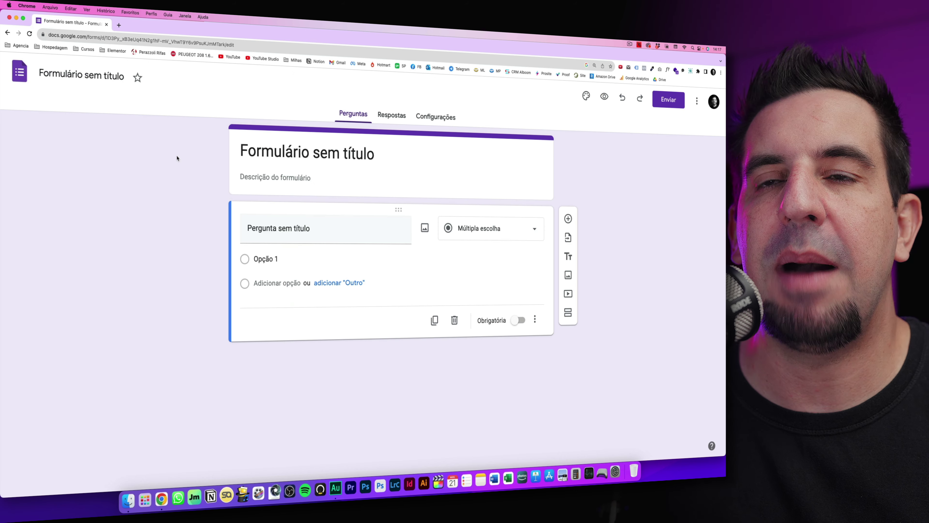
left_click(295, 152)
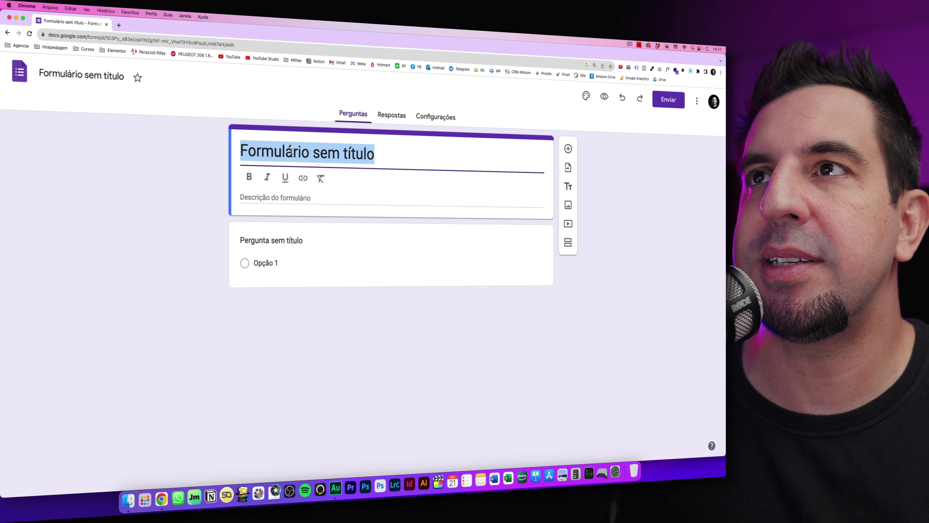
type("F")
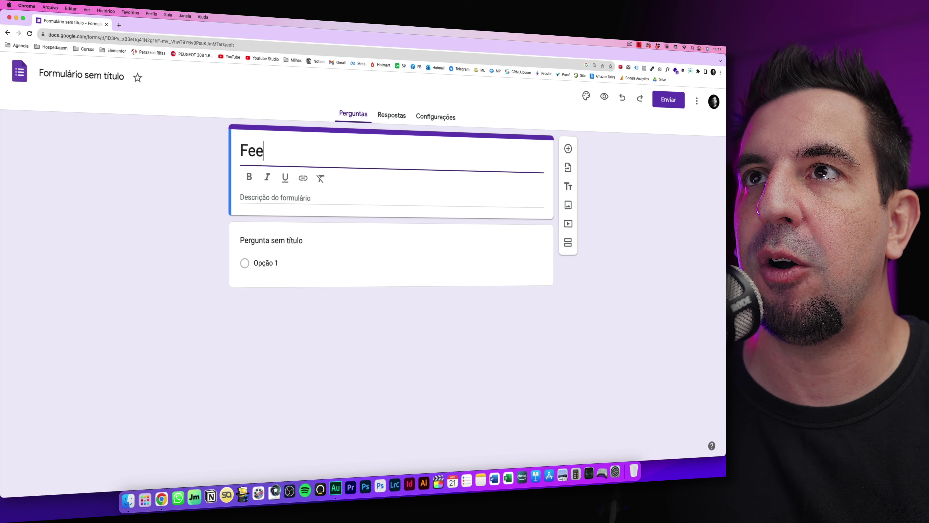
key("BackSpace")
type("Avaliação ")
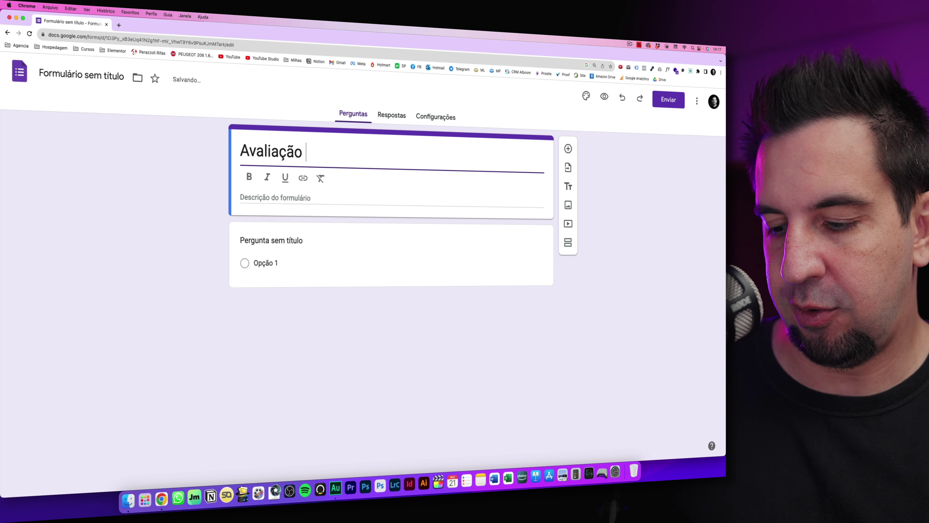
type("Eduardo Pe")
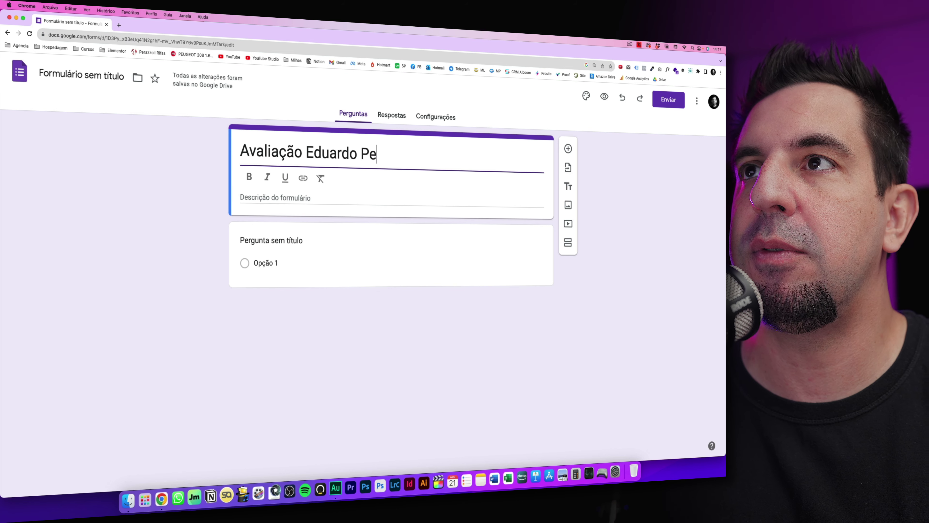
type("razzoli Fotografia")
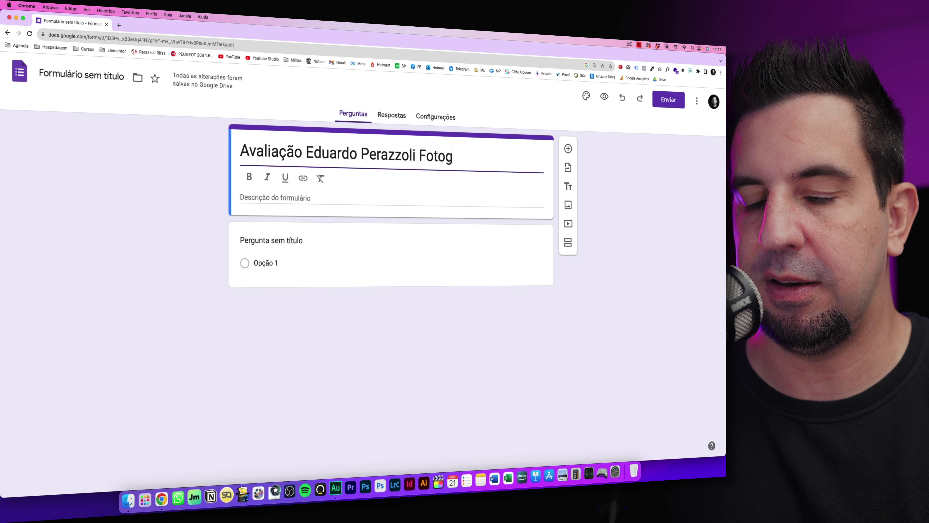
left_click(307, 152)
type("•")
Add a form description thanking clients for choosing the photography services and requesting their satisfaction feedback, removing the stray numbered line at its end.
left_click(263, 197)
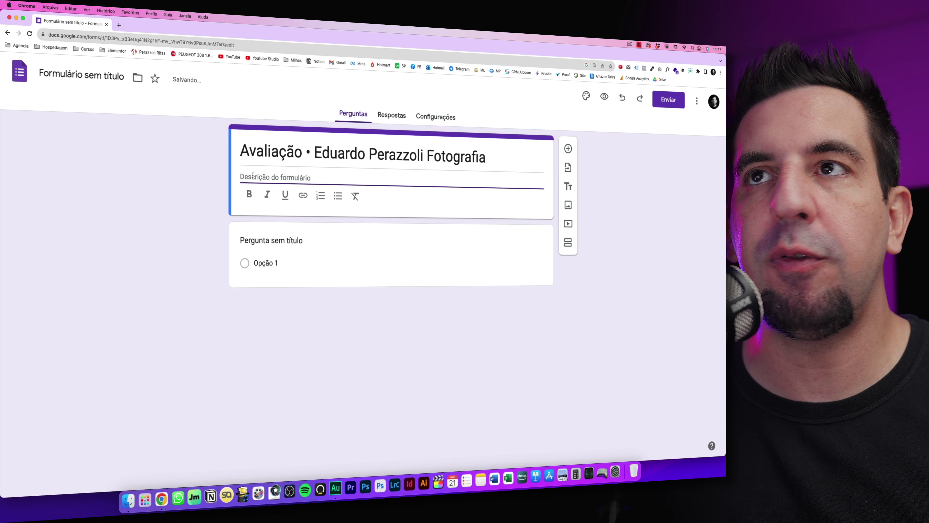
type("Agradecemos por escolher nossos serviços de fotografia. Sua opinião é extremamente importante para nós. Por favor, leve alguns minutos para preencher esta pesquisa de satisfação. Sua resposta nos ajudará a melhorar nossos serviços.")
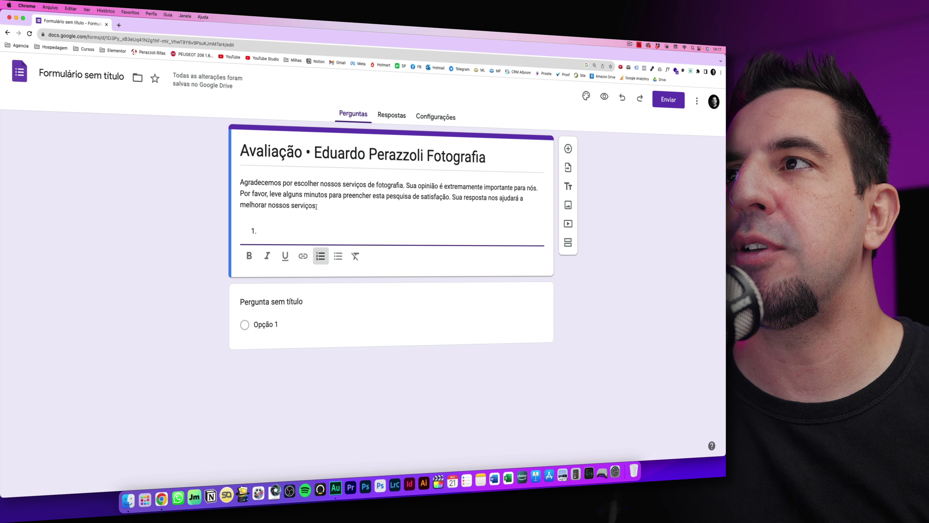
left_click(221, 236)
left_click(279, 232)
key("BackSpace")
key("BackSpace")
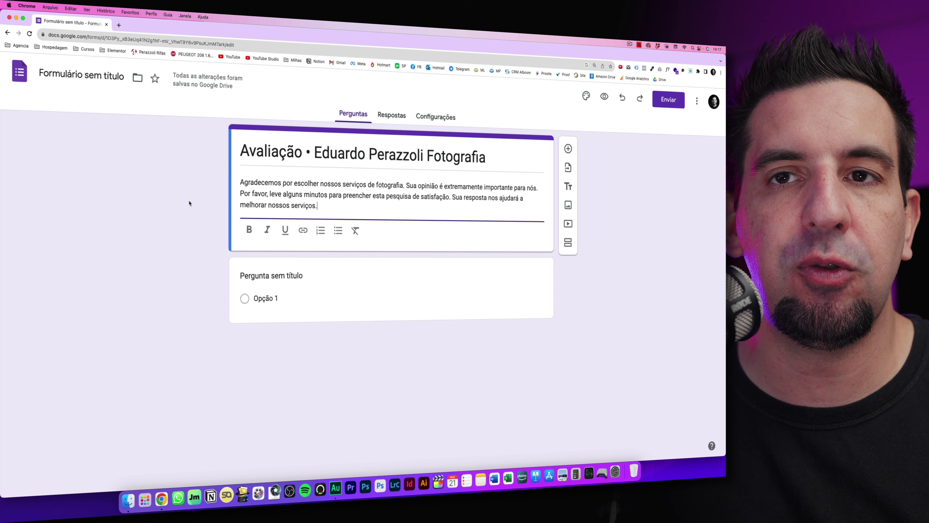
Word the first question in bold as "Como você classificaria sua satisfação geral com nossos serviços de fotografia?" and keep it as Múltipla escolha.
left_click(281, 262)
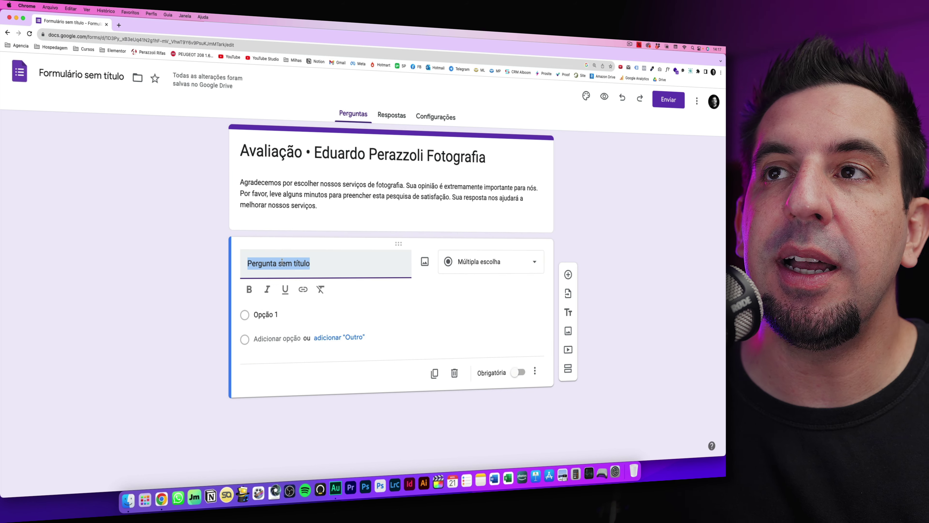
type("Como você classificaria sua satisfação geral com nossos serviços de fotografia?")
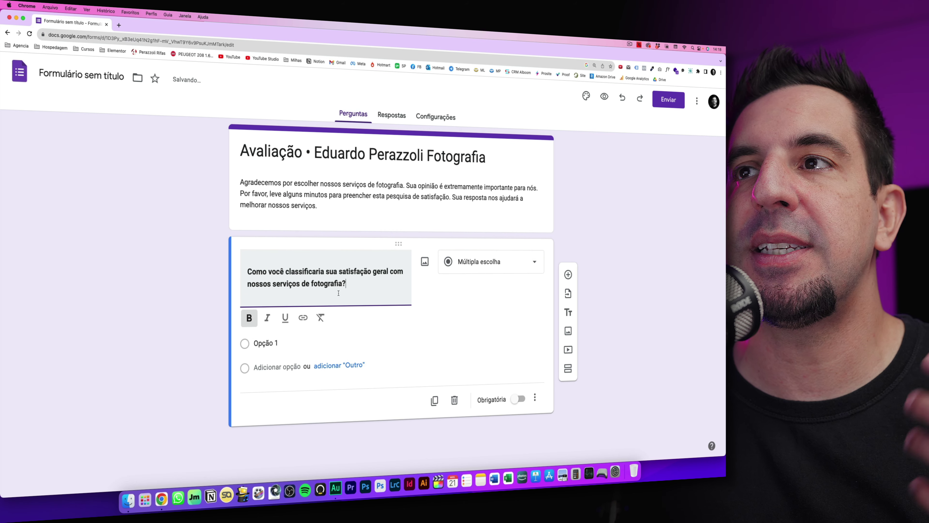
left_click(427, 284)
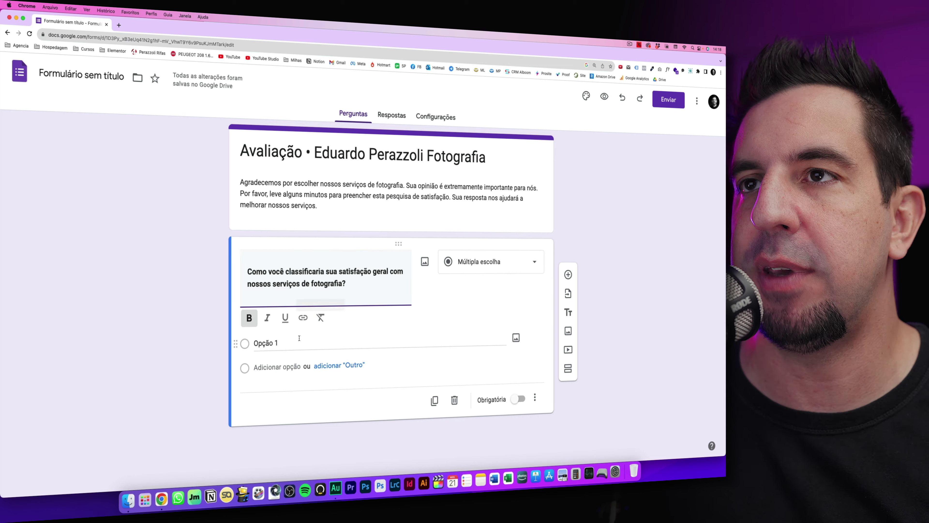
left_click(504, 263)
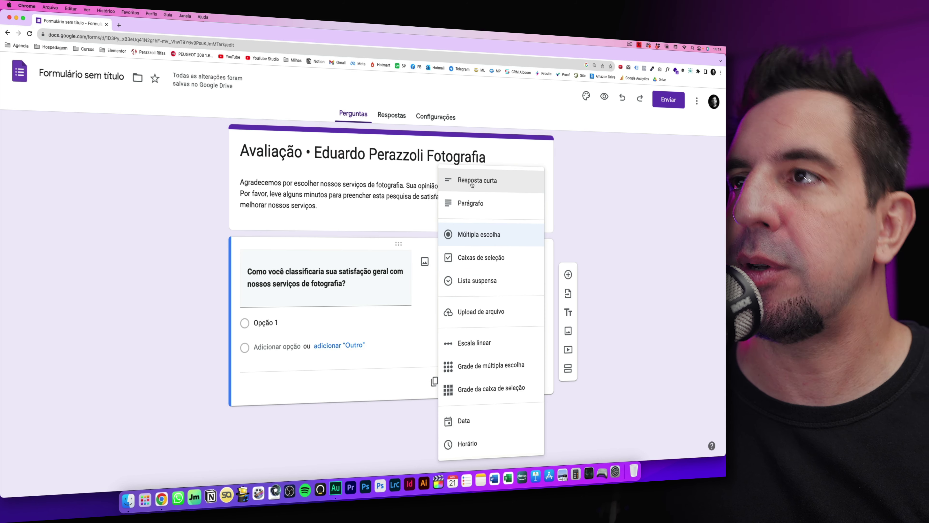
left_click(477, 234)
Give the satisfaction question the options Muito Satisfeito, Satisfeito, Neutro, Insatisfeito and Muito Insatisfeito, and make it required.
left_click(275, 323)
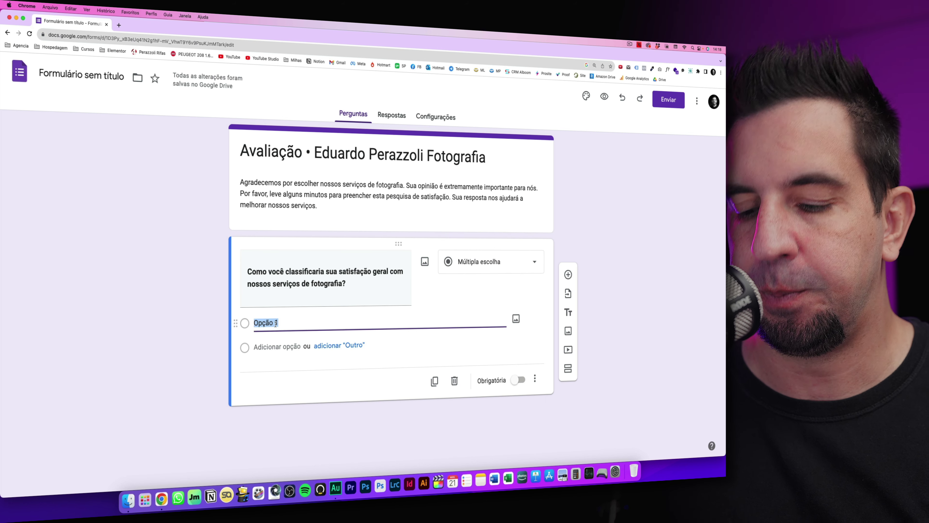
type("Muito Sa")
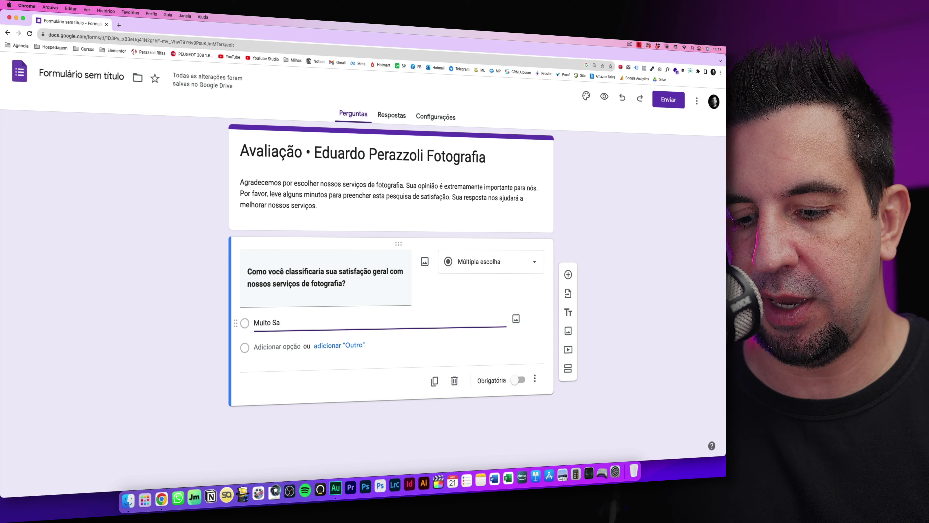
type("tisfeito")
left_click(274, 345)
type("Satisfeito")
left_click(271, 370)
type("Neutro")
left_click(268, 394)
type("Insati")
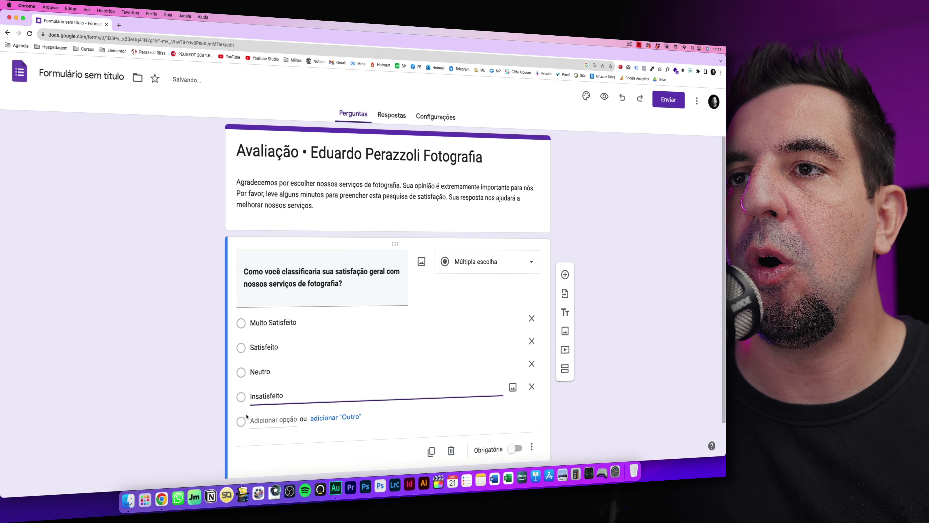
left_click(246, 417)
type("Muito I")
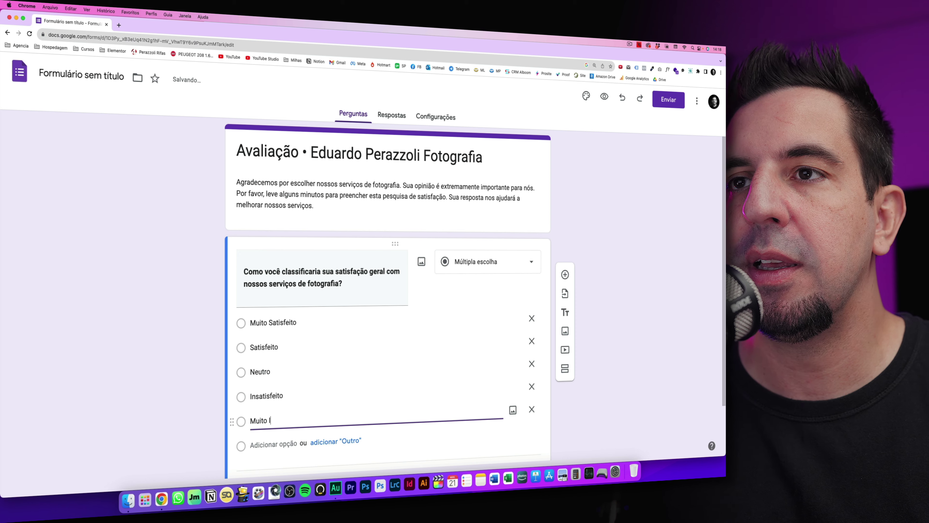
type("nsatisf")
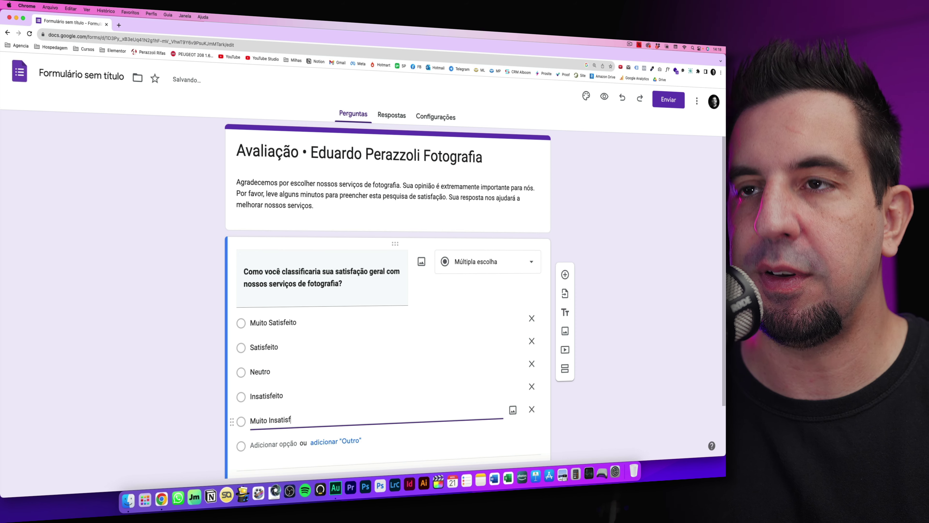
type("eito")
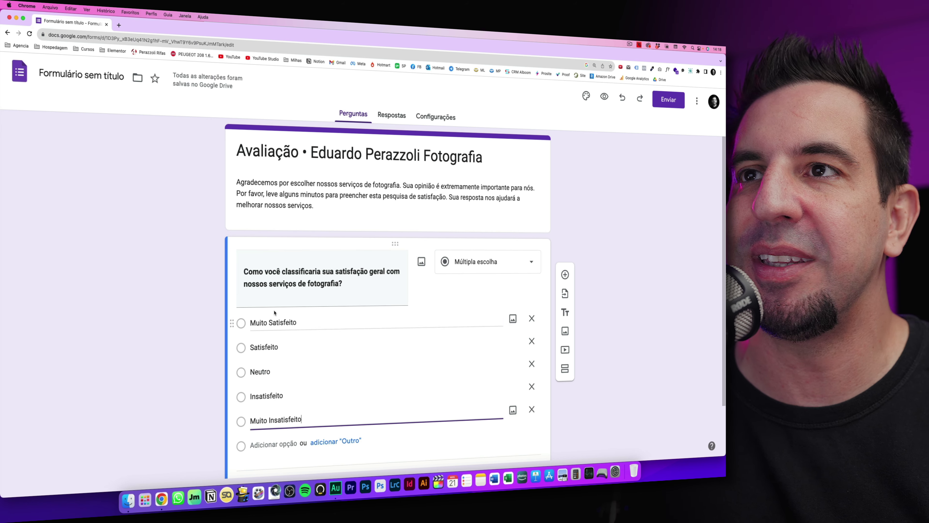
left_click(191, 293)
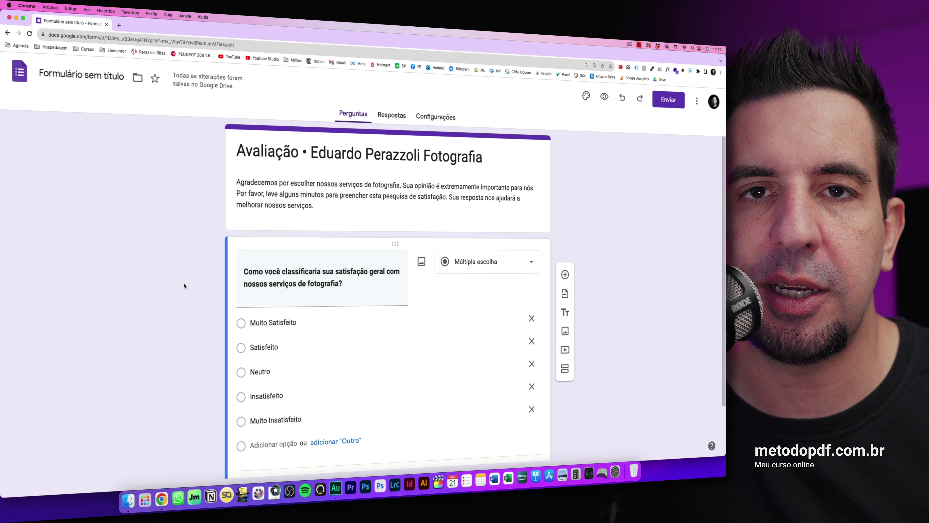
scroll(194, 288, "down", 3)
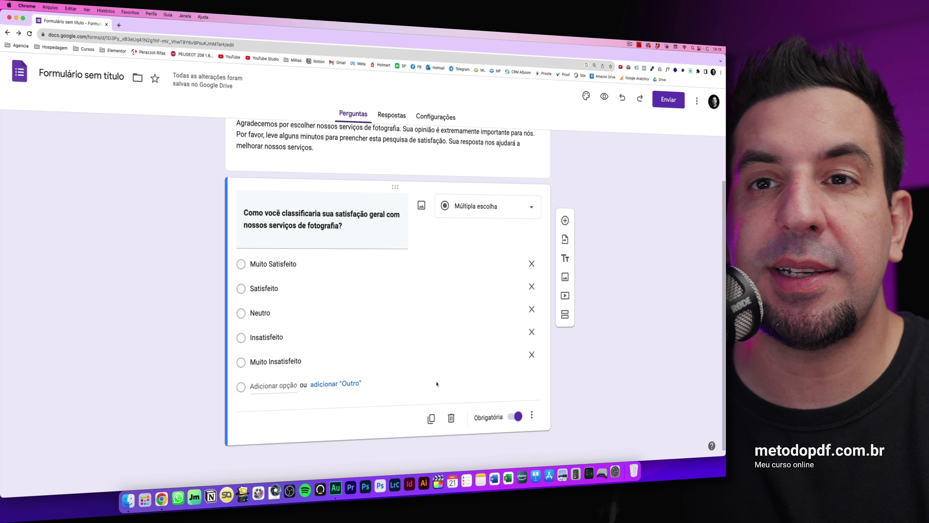
Add the required multiple-choice question "A equipe chegou pontualmente ao evento?" with the options Sim, Não and Não tenho certeza.
left_click(565, 220)
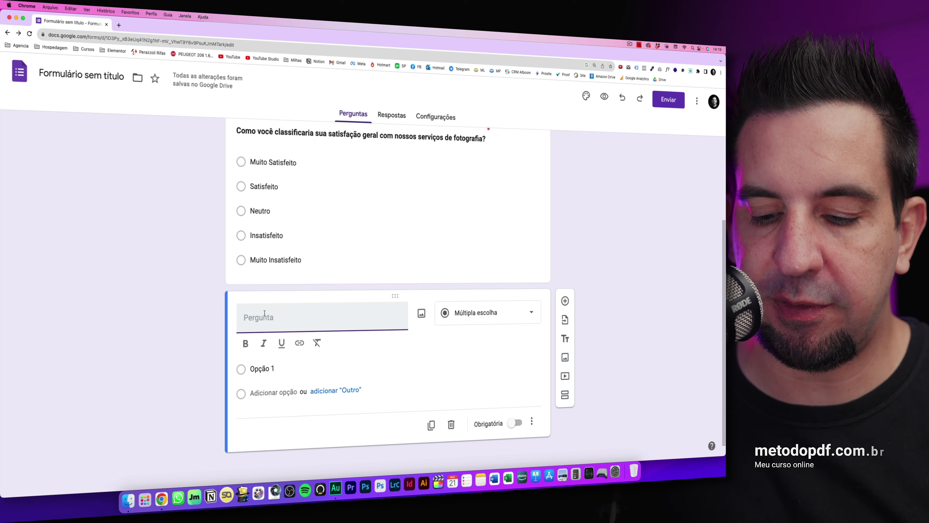
type("A equipe chegou pontualmente ao evento?")
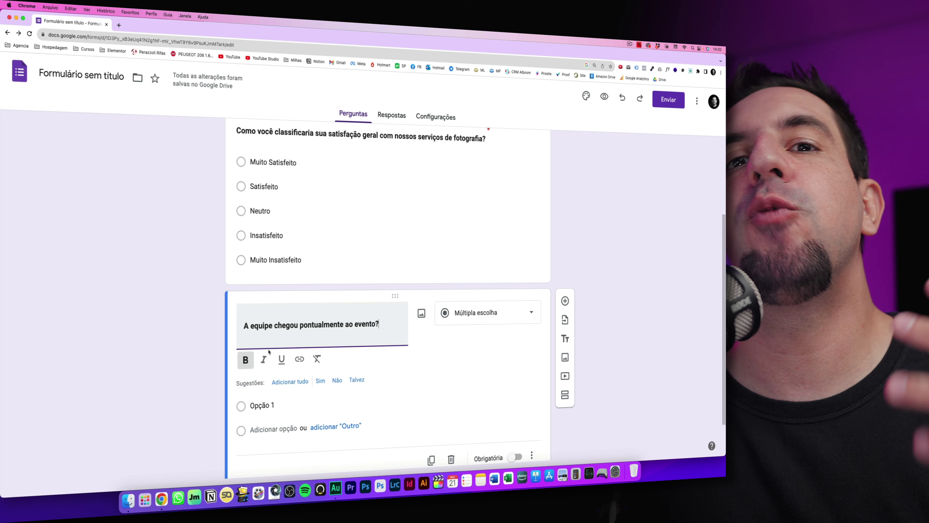
left_click(263, 406)
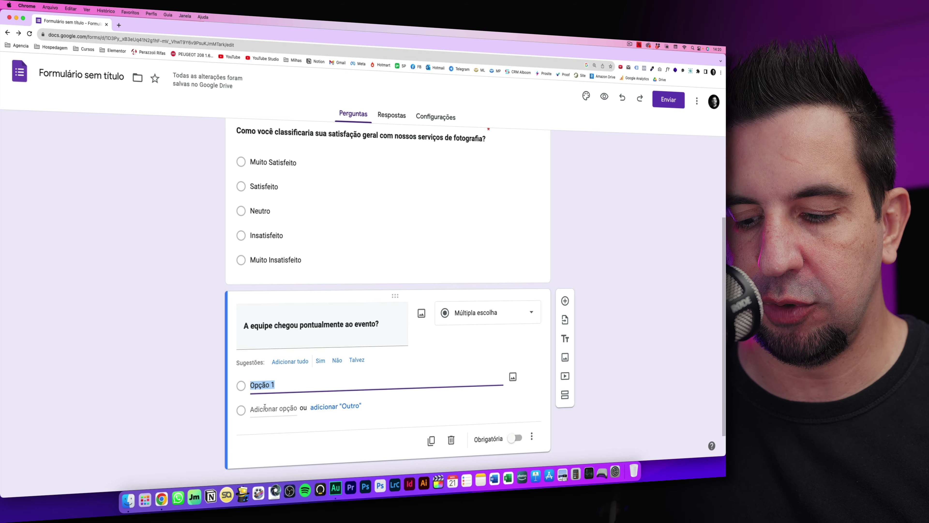
type("Sim")
key("Return")
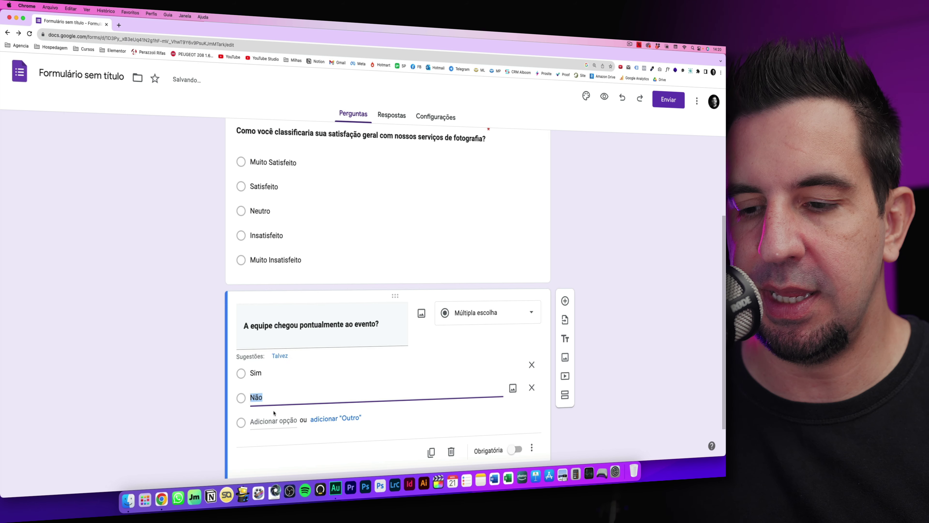
left_click(274, 416)
type("Não tenho certeza")
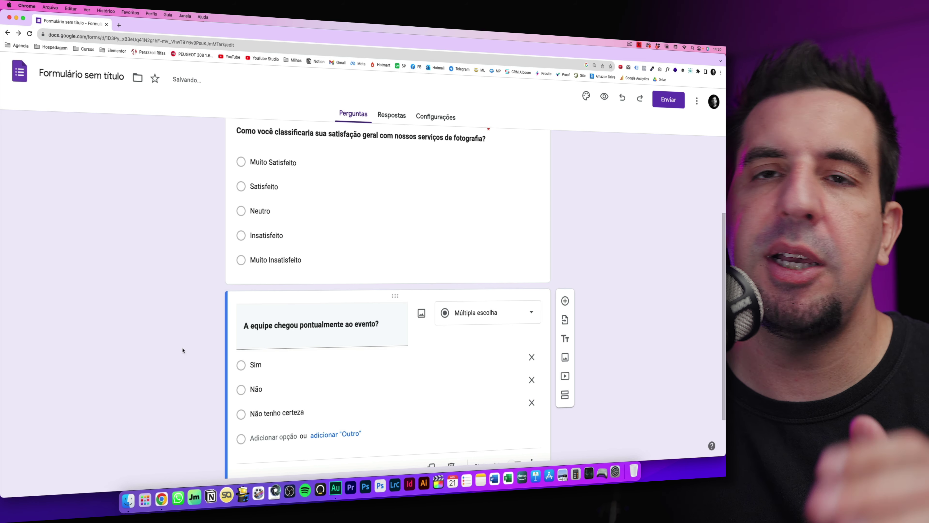
left_click(274, 364)
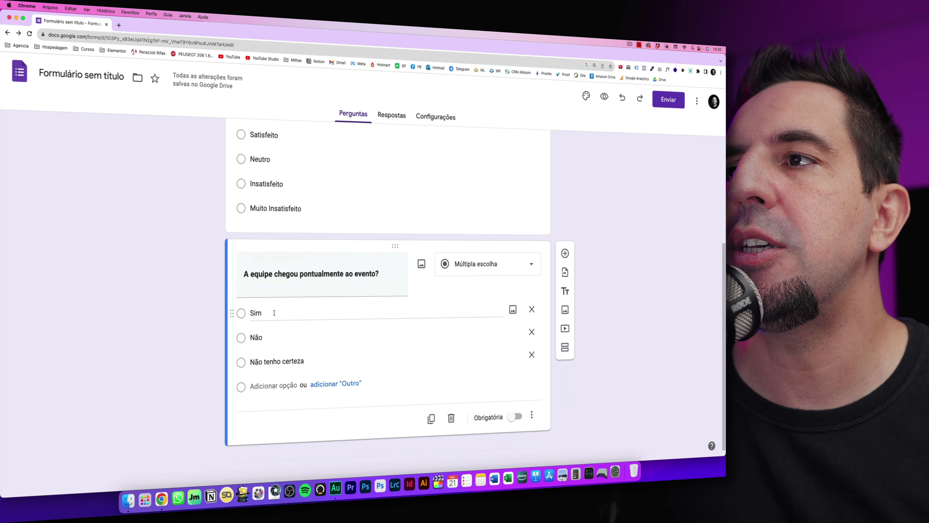
left_click(514, 420)
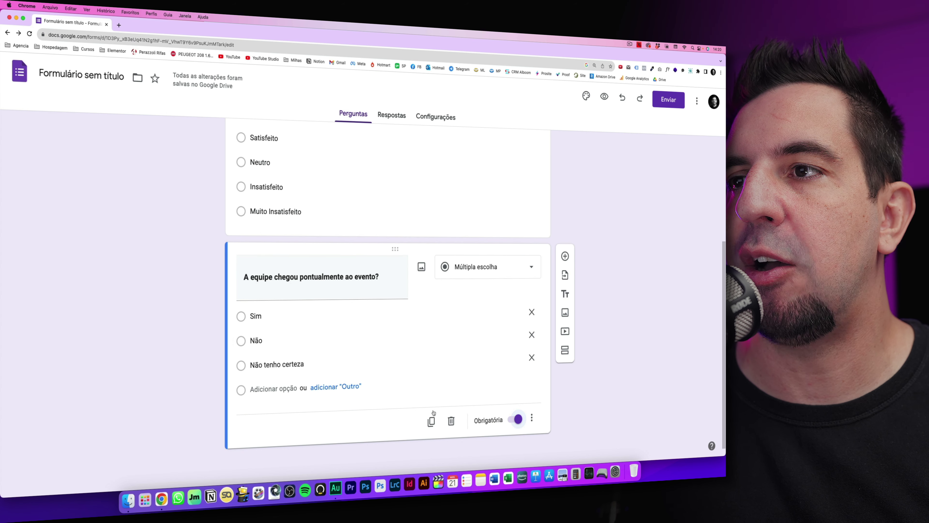
Duplicate the punctuality question and reword the copy as "A equipe estava vestida adequadamente para o evento?".
left_click(431, 421)
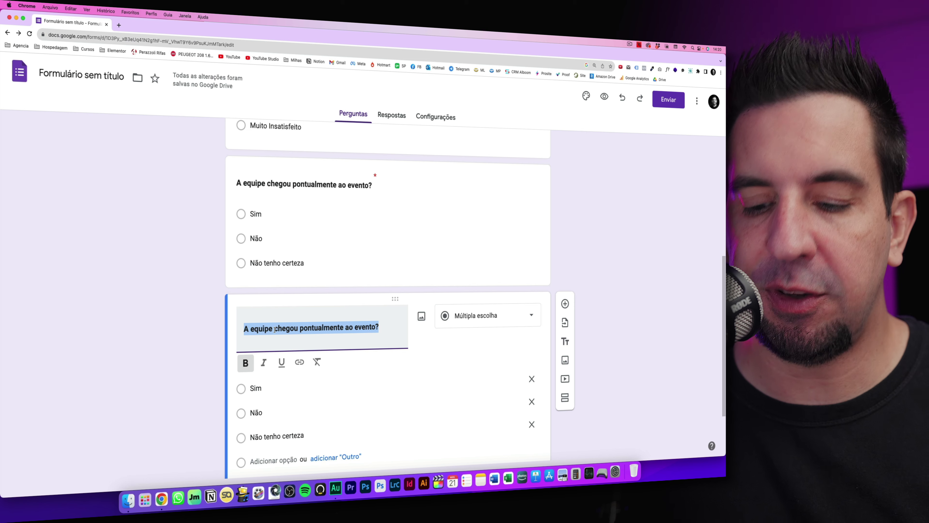
type("A equipe estava vestida adequadamente para o evento?")
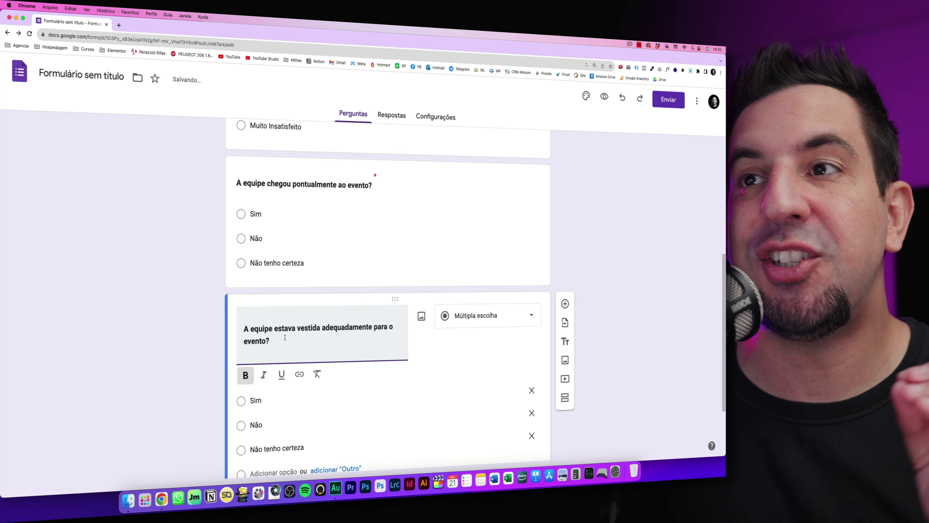
Add a new multiple-choice question worded in bold as "Como você classificaria a qualidade das fotos tiradas?".
scroll(329, 303, "down", 3)
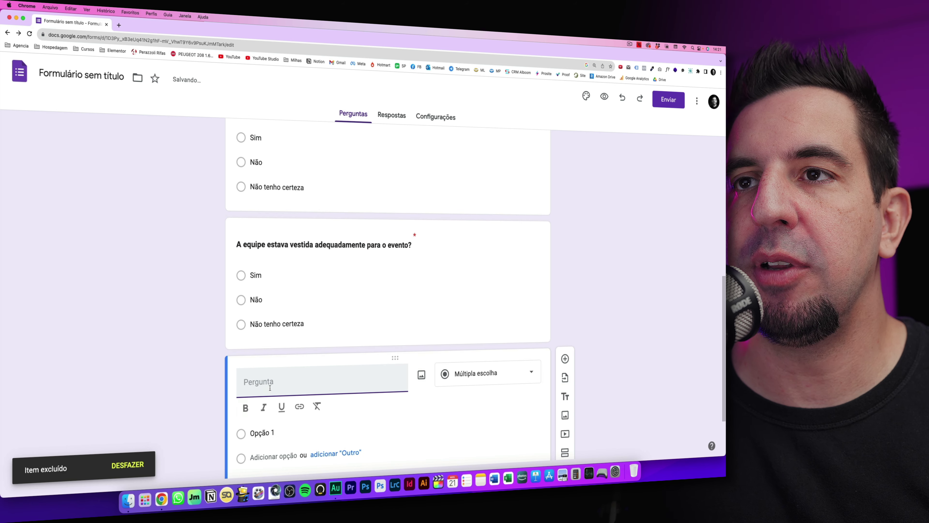
type("Como você classificaria a qualidade das fotos tiradas?")
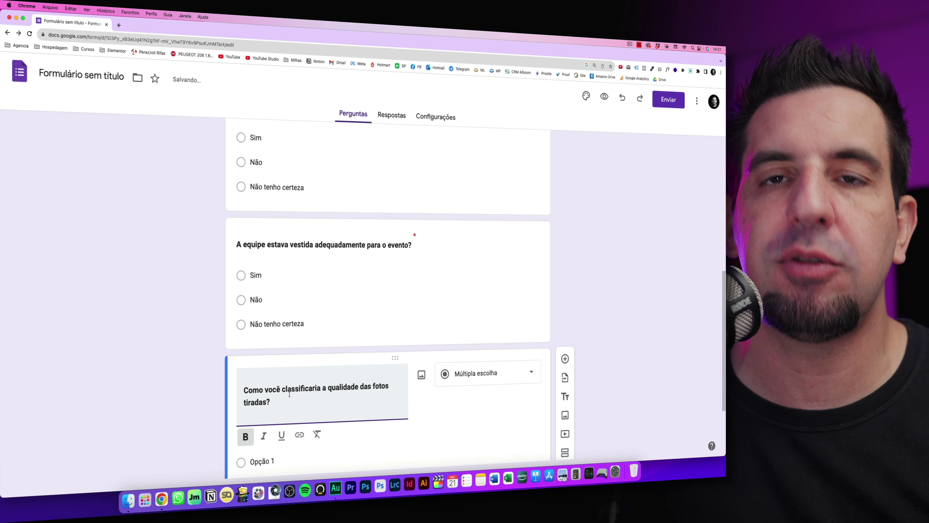
scroll(249, 381, "down", 3)
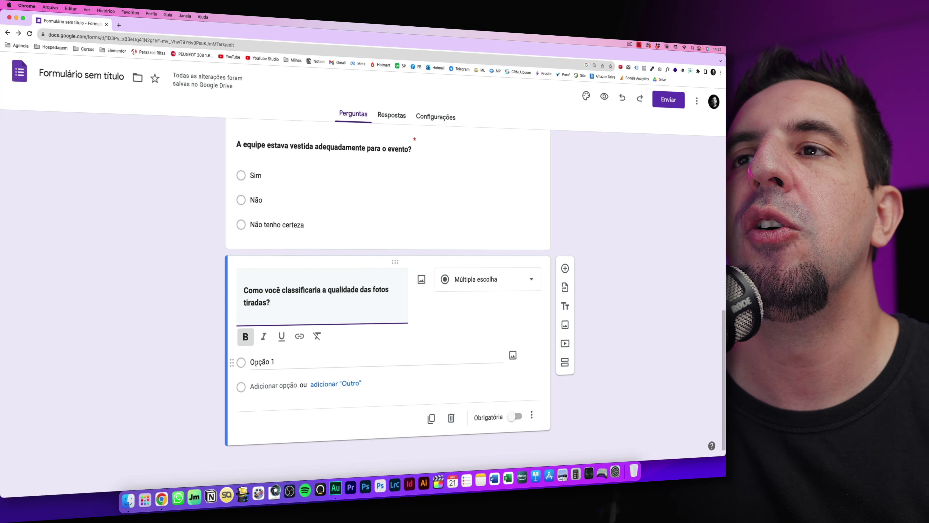
Give the photo-quality question the options Excelente, Boa, Média, Ruim and Muito ruim, and make it required.
left_click(255, 364)
type("Ex")
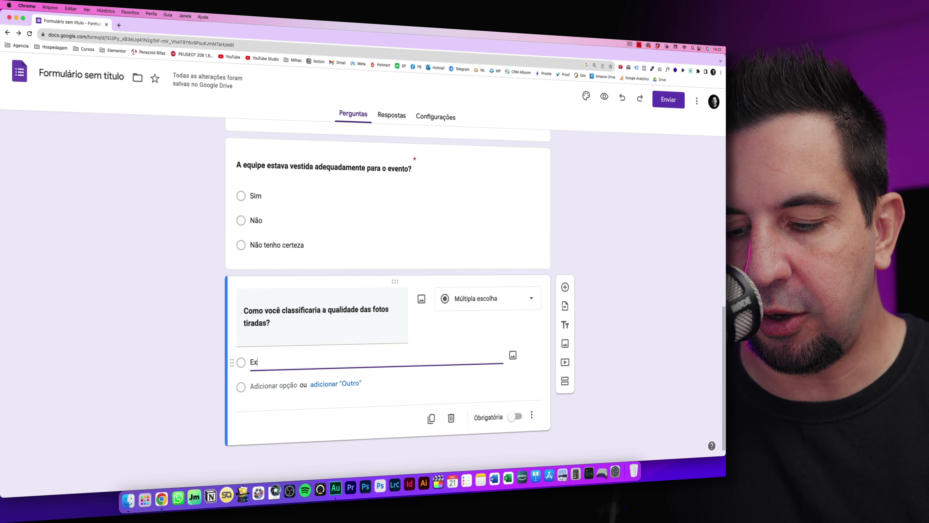
type("celente")
key("Return")
type("Boa")
key("Return")
type("Méd")
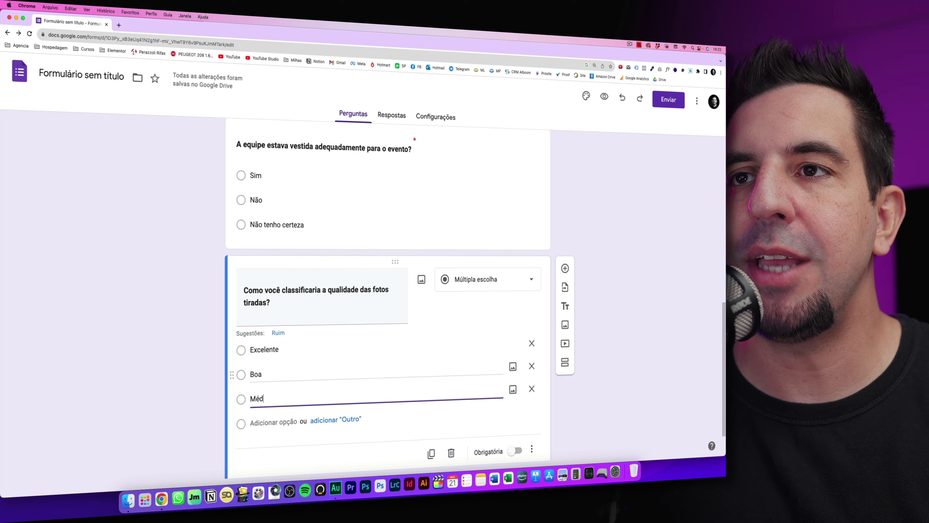
type("ia")
key("Return")
type("Ruim")
key("Return")
type("Mui")
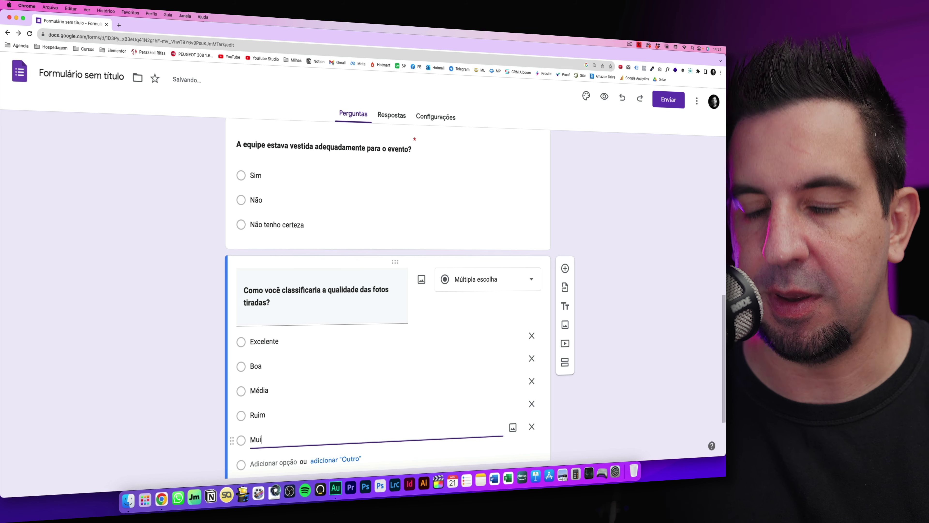
type("to ruim")
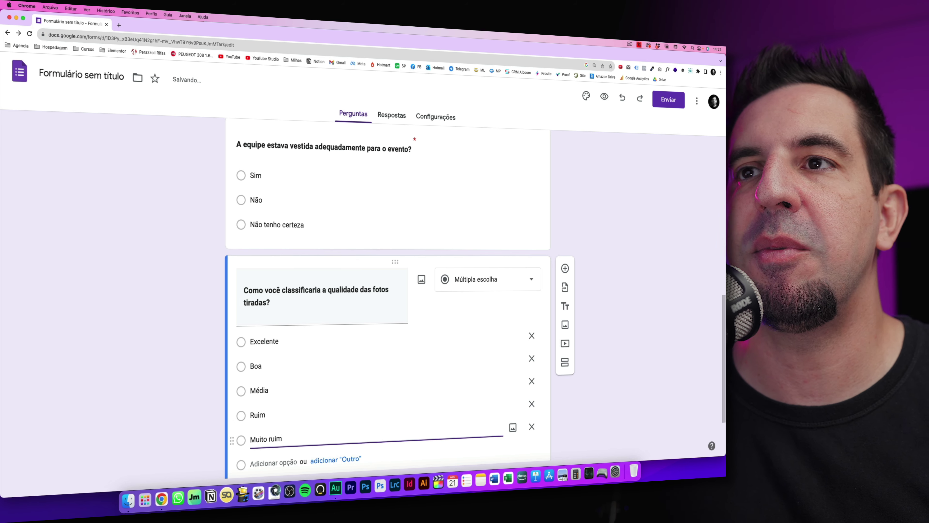
scroll(508, 415, "down", 2)
left_click(509, 416)
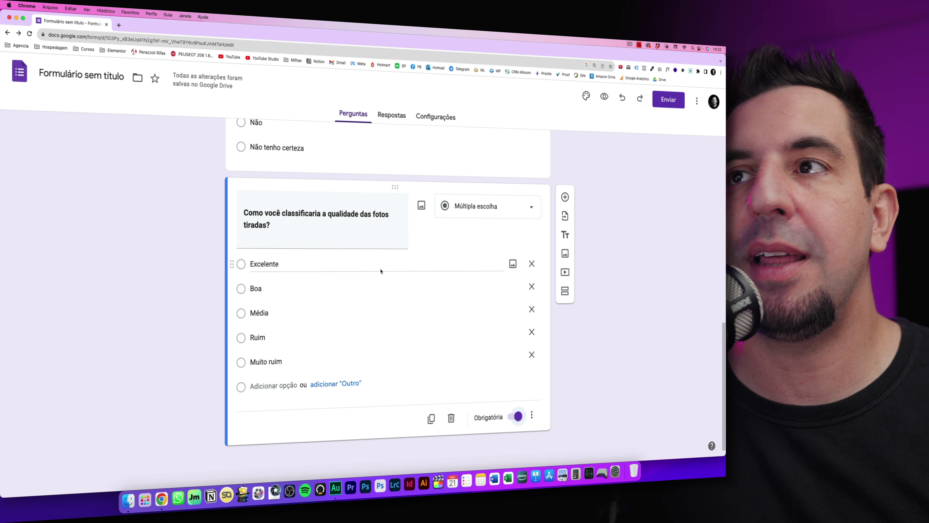
Duplicate the photo-quality question and reword the copy as "Como foi a comunicação com o fotógrafo antes, durante e após o evento?".
scroll(381, 270, "up", 6)
scroll(380, 270, "up", 8)
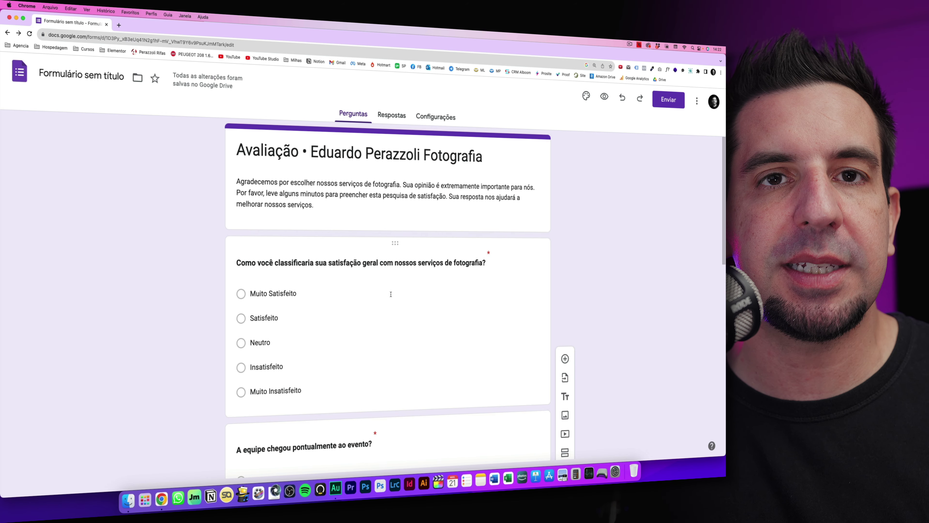
scroll(391, 294, "down", 13)
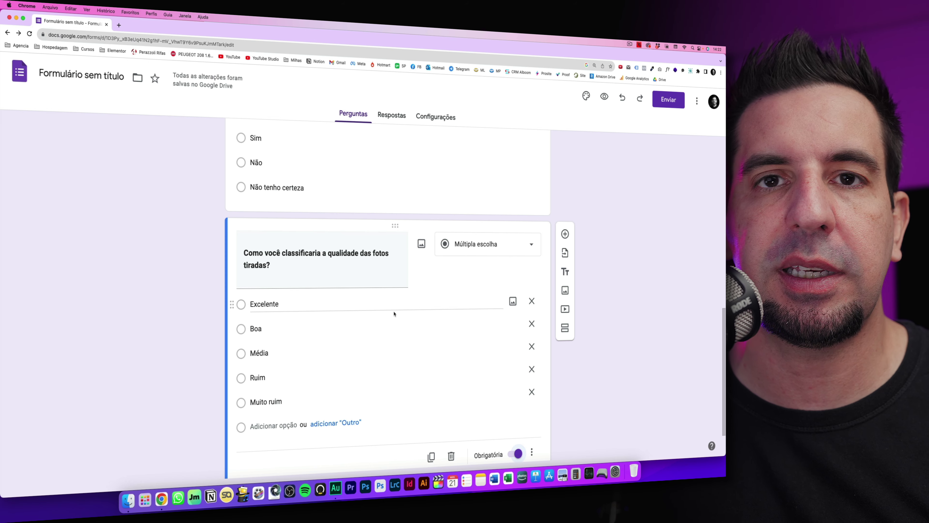
scroll(402, 324, "down", 2)
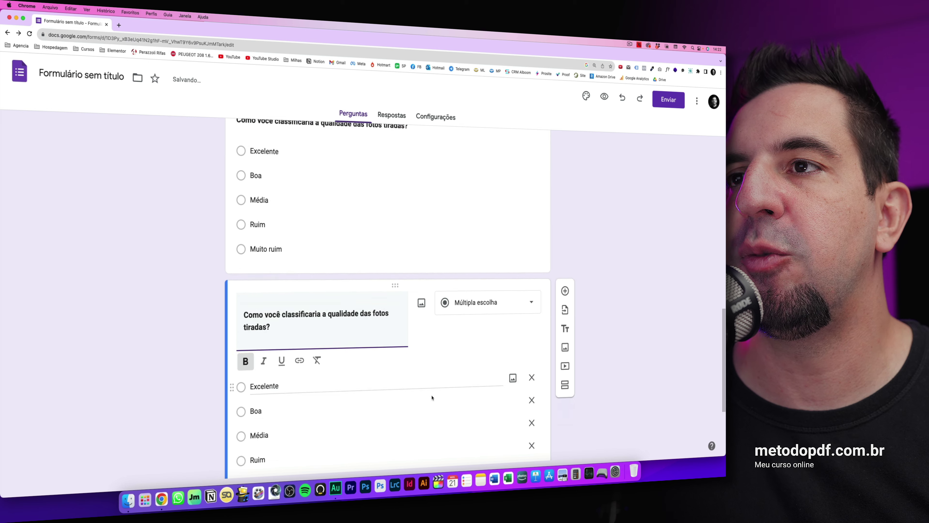
left_click(263, 279)
key("super+a")
type("Como foi a comunicação com o fotógrafo antes, durante e após o evento?")
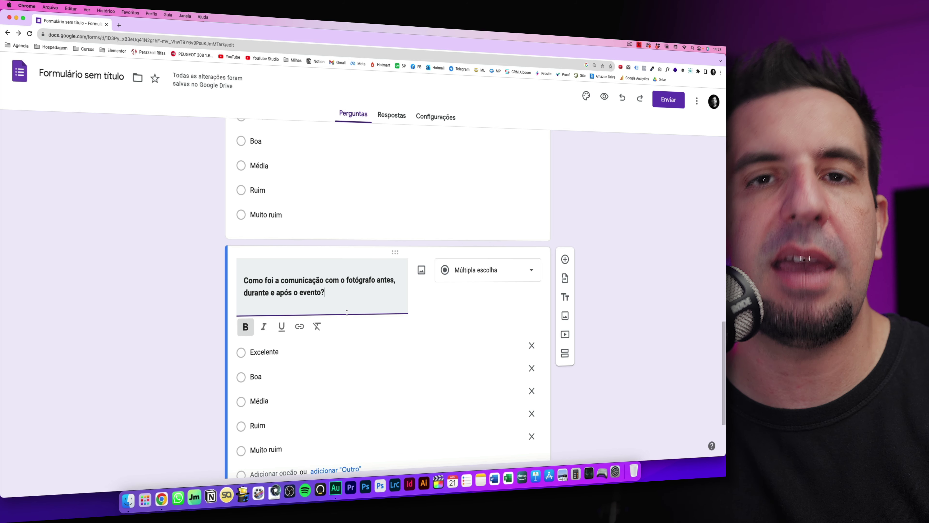
scroll(390, 323, "down", 1)
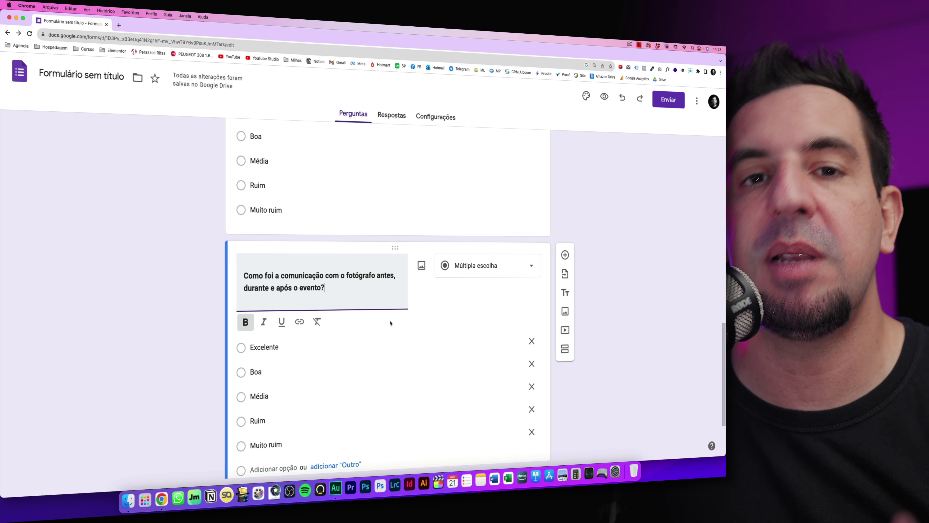
Add a new multiple-choice question worded in bold as "Você ficou satisfeito com o prazo de entrega das fotos?".
scroll(390, 323, "down", 5)
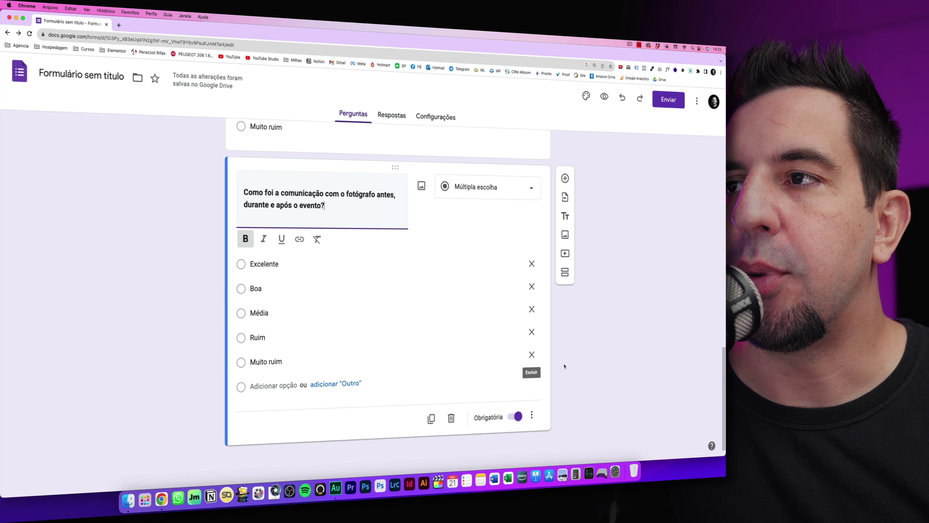
left_click(565, 178)
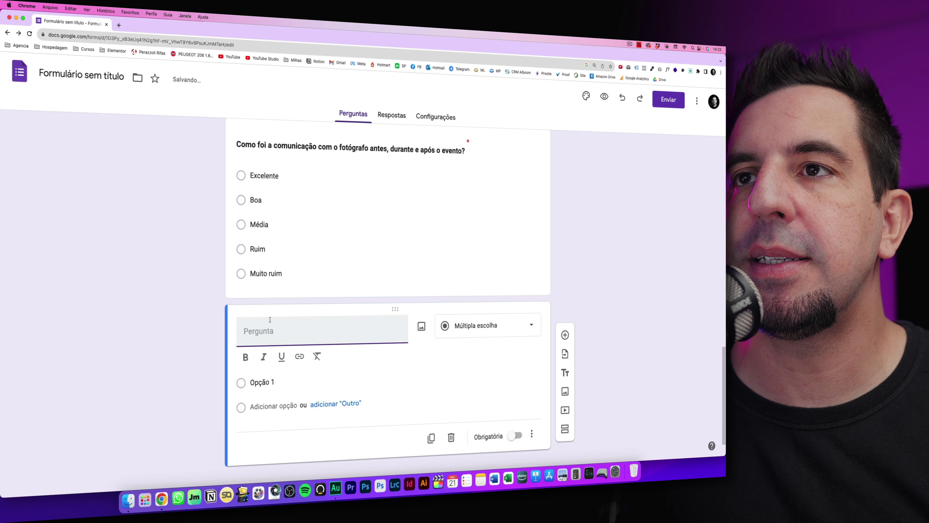
type("Você ficou satisfeito com o prazo de entrega das fotos?")
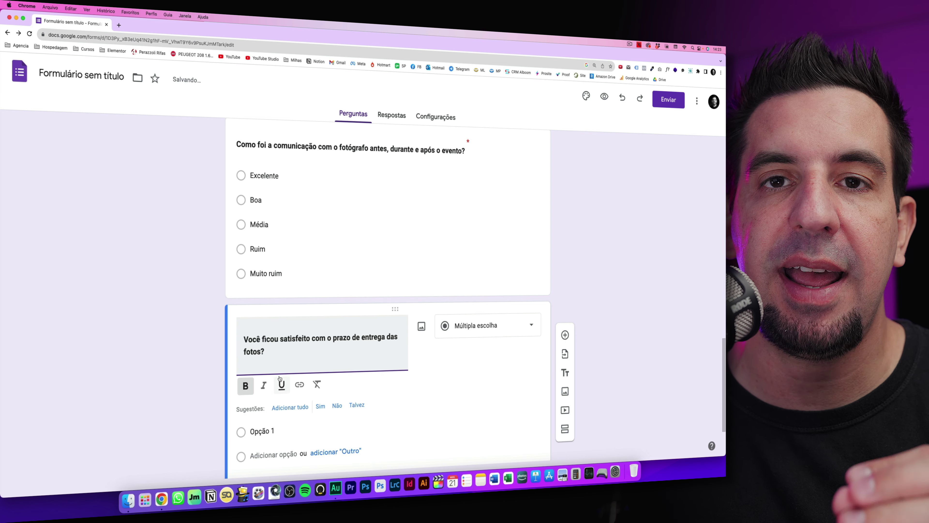
Give the delivery-time question the options Sim, Não and Pode melhorar, and make it required.
scroll(280, 378, "down", 3)
left_click(280, 378)
type("Sim")
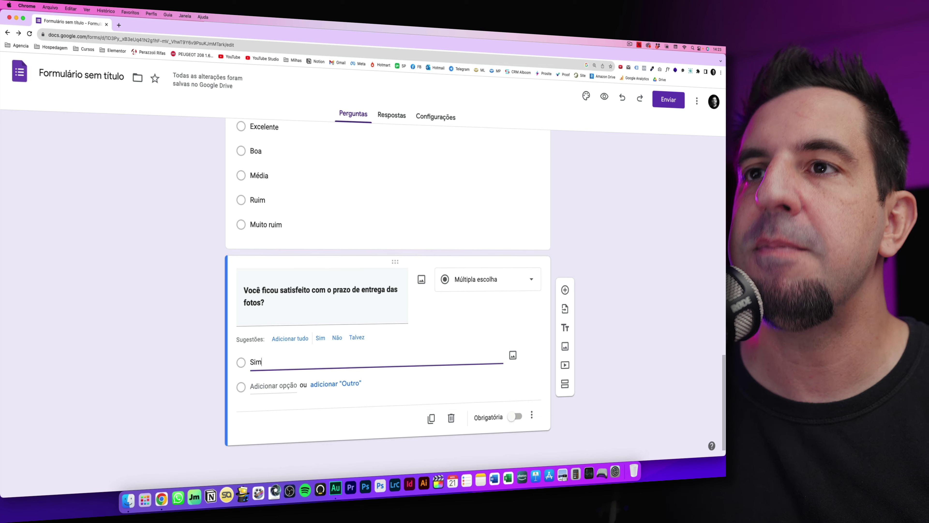
key("Return")
key("Return")
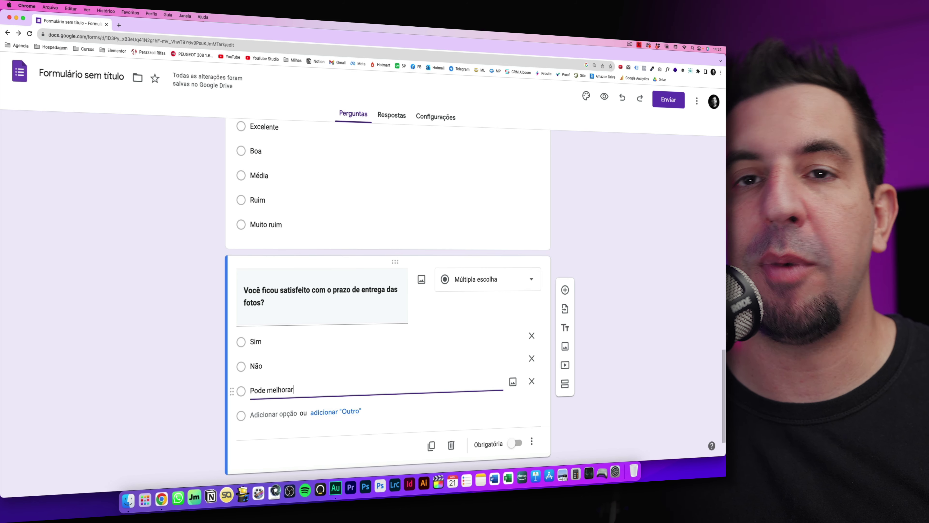
scroll(358, 377, "down", 2)
left_click(515, 416)
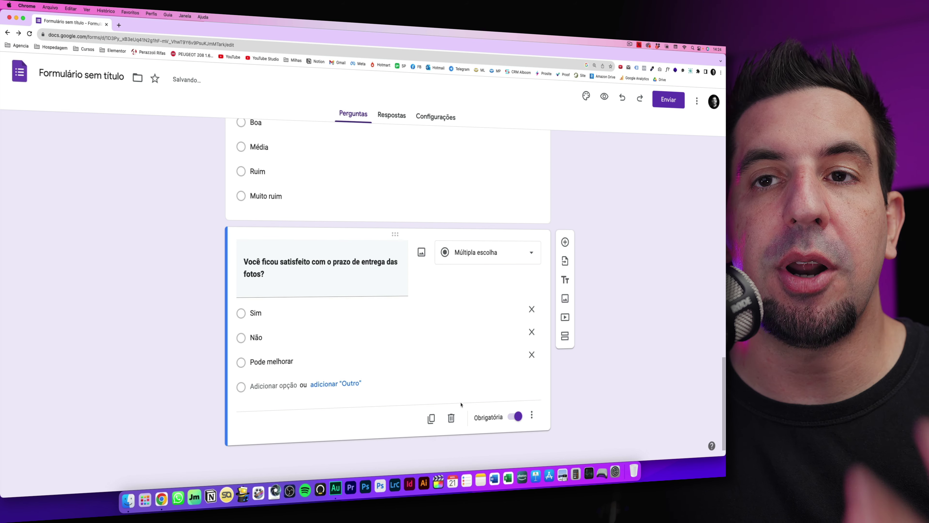
Duplicate the delivery-time question and reword the copy as "Você recomendaria nossos serviços a um amigo ou familiar?".
left_click(431, 418)
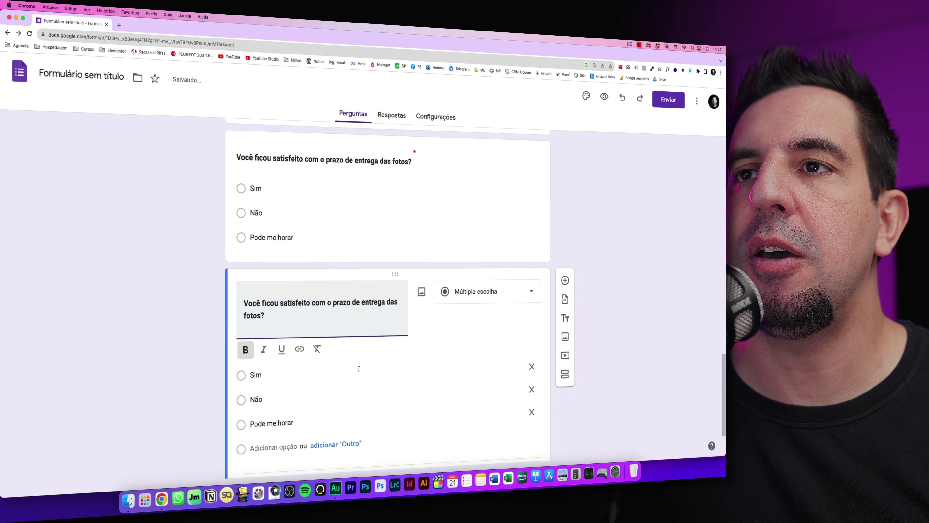
left_click_drag(265, 309, 252, 298)
key("super+v")
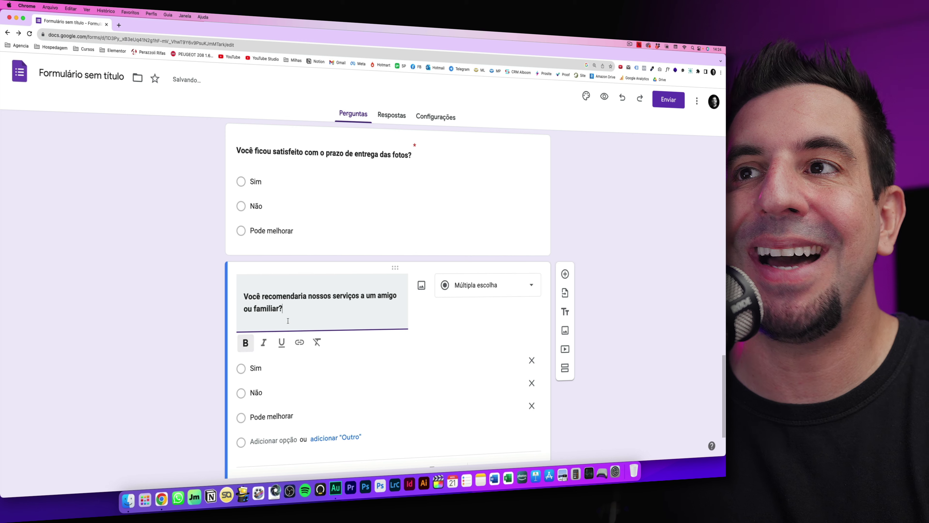
Change the recommendation question's options to Com certeza, Sim and Não.
scroll(292, 329, "down", 3)
left_click(257, 313)
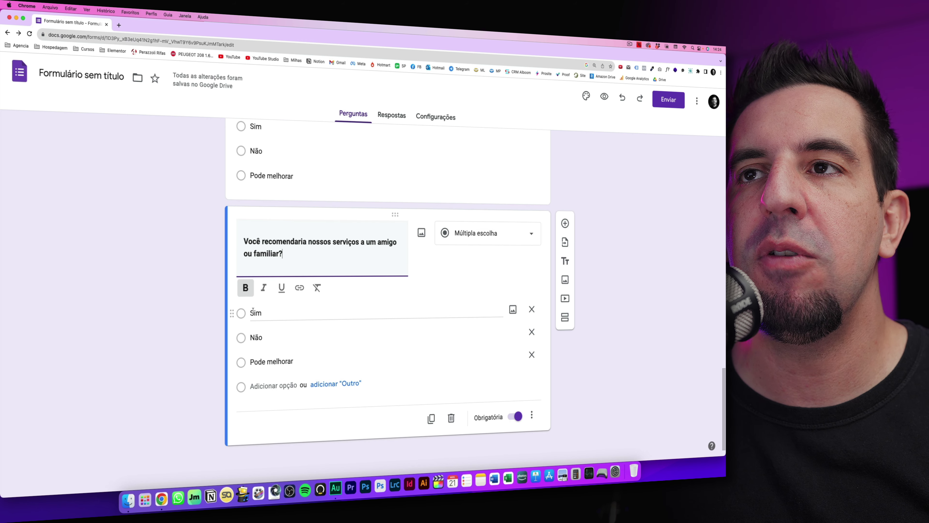
double_click(255, 312)
type("Com c")
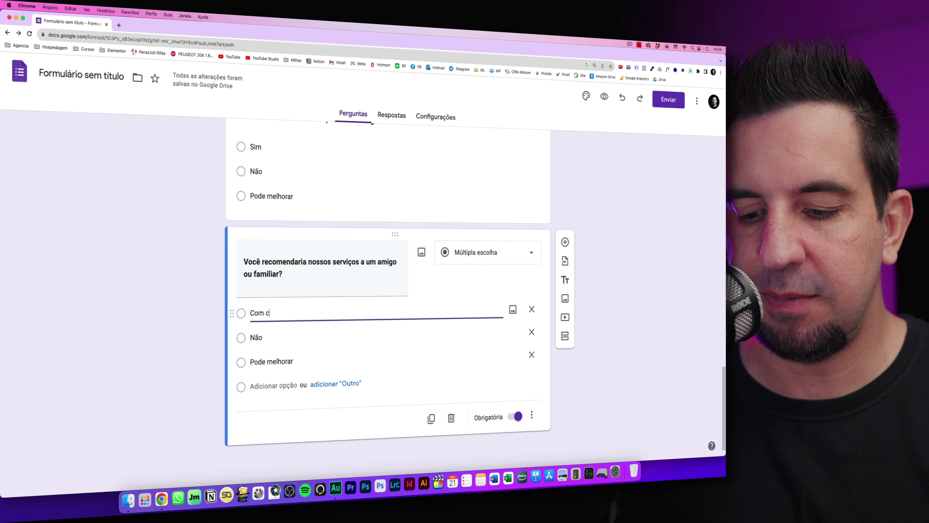
type("erteza")
key("Tab")
type("Sim")
key("Tab")
key("BackSpace")
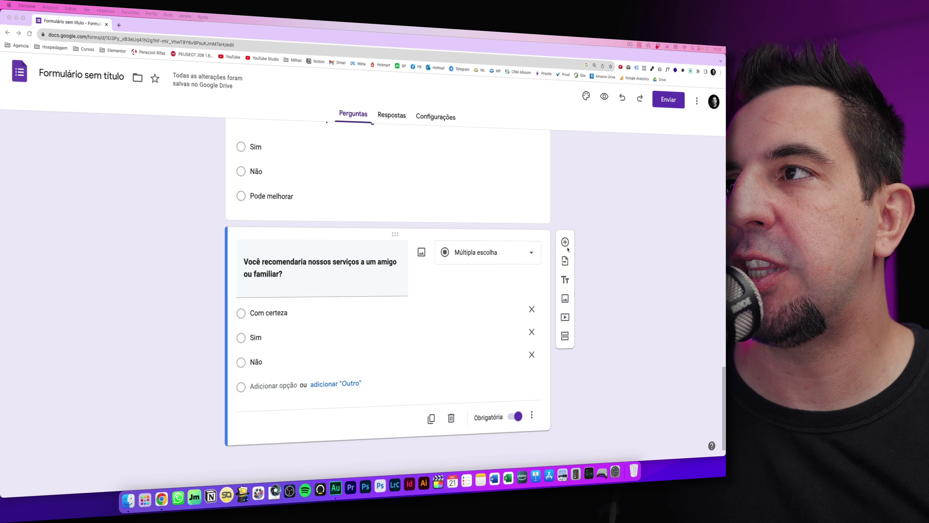
Add an optional Parágrafo question worded in bold as "Existe algo específico que você gostaria que melhorássemos?".
key("super+Tab")
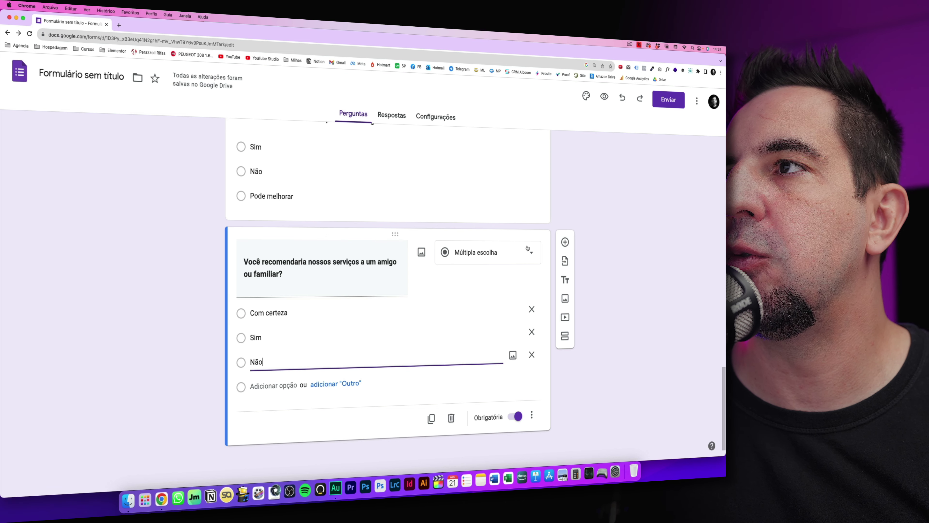
scroll(541, 252, "up", 5)
scroll(556, 247, "down", 5)
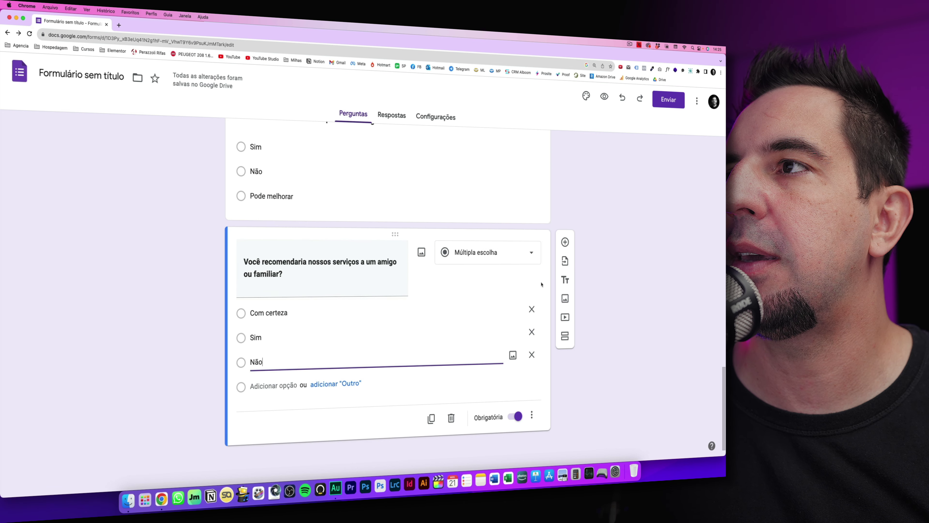
left_click(565, 243)
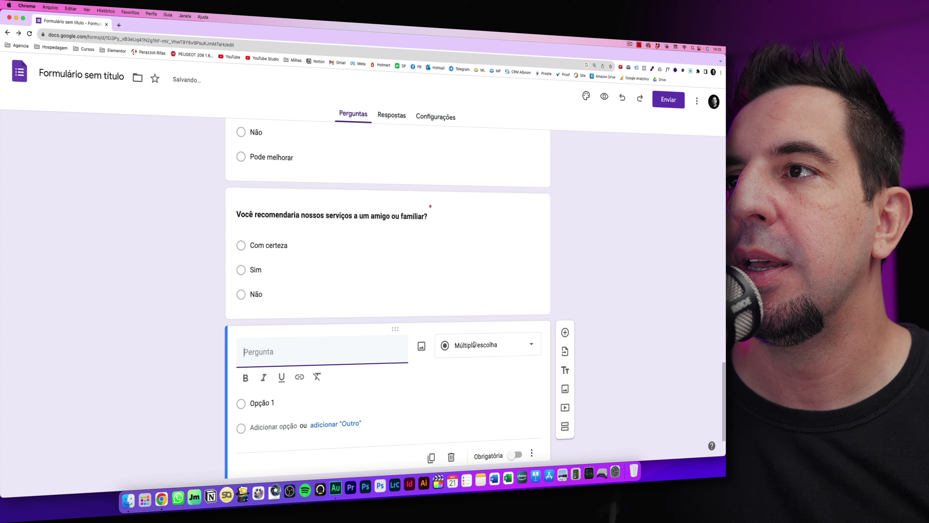
left_click(475, 345)
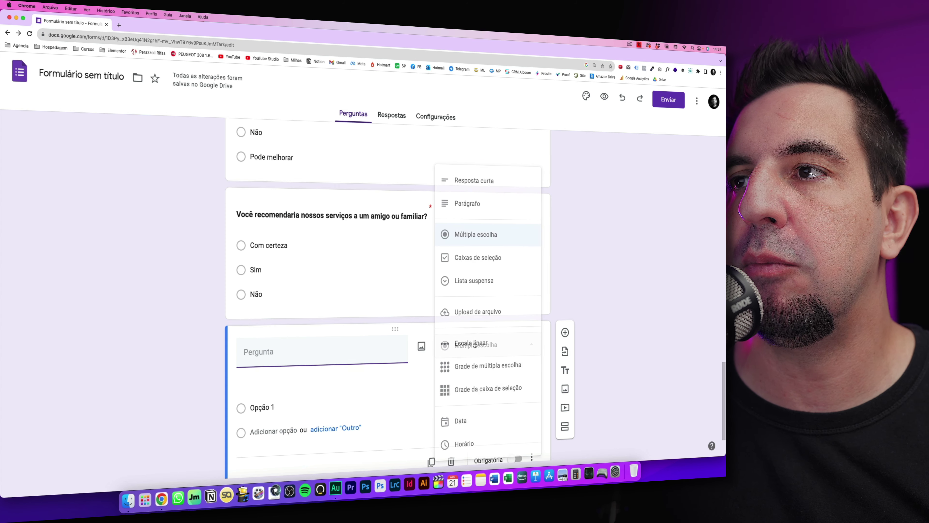
left_click(464, 203)
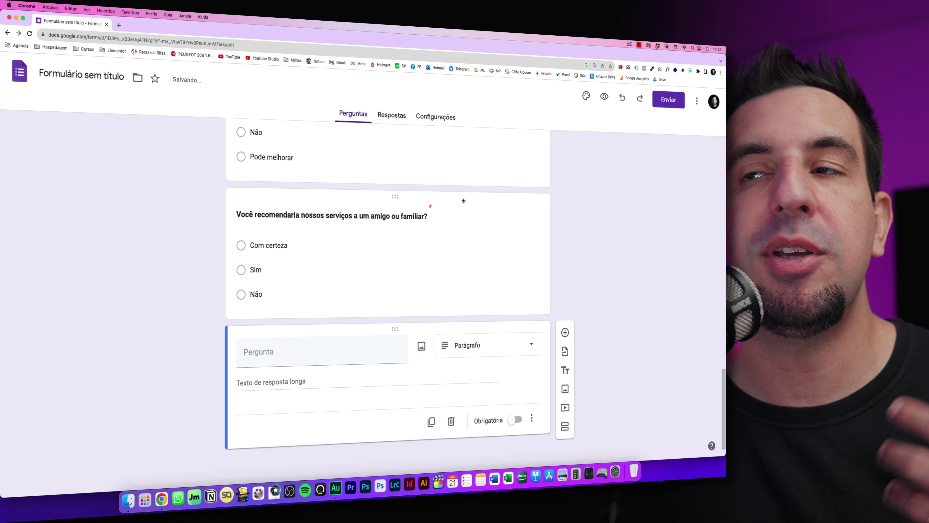
left_click(266, 354)
key("super+v")
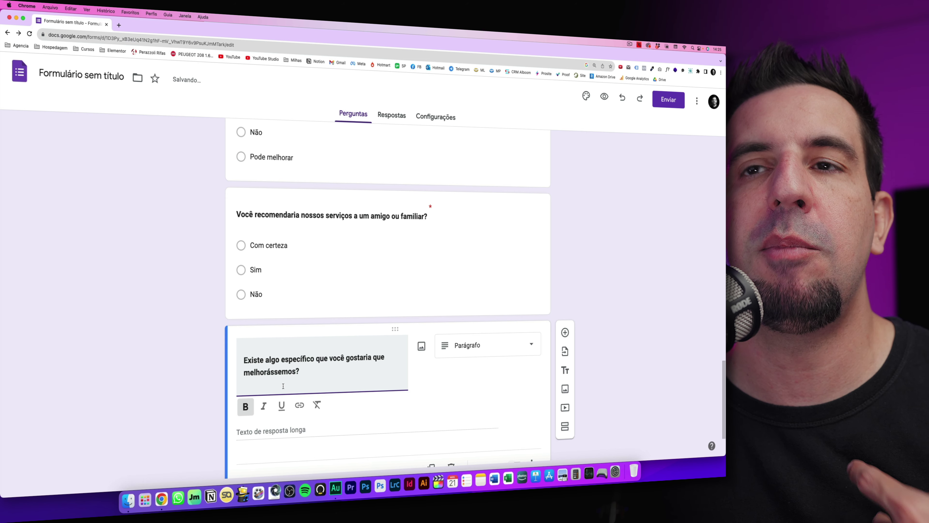
scroll(284, 387, "down", 2)
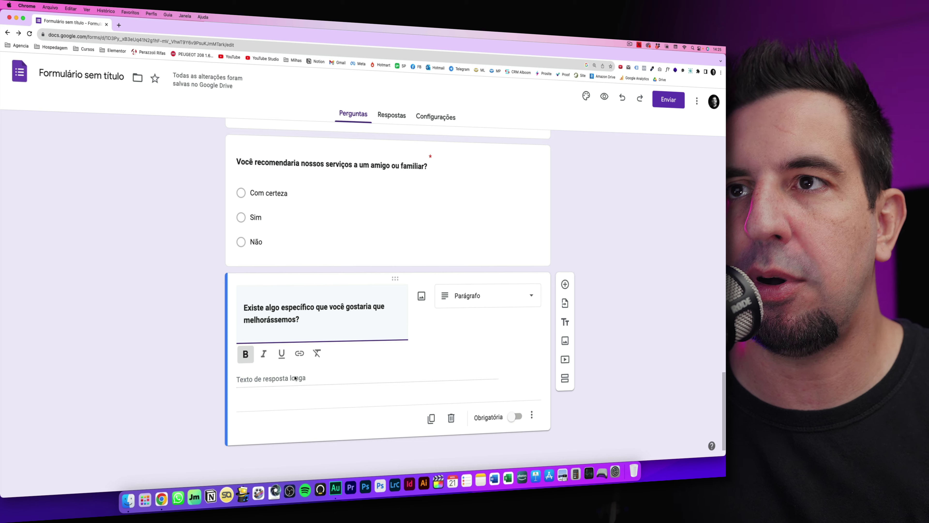
left_click(512, 418)
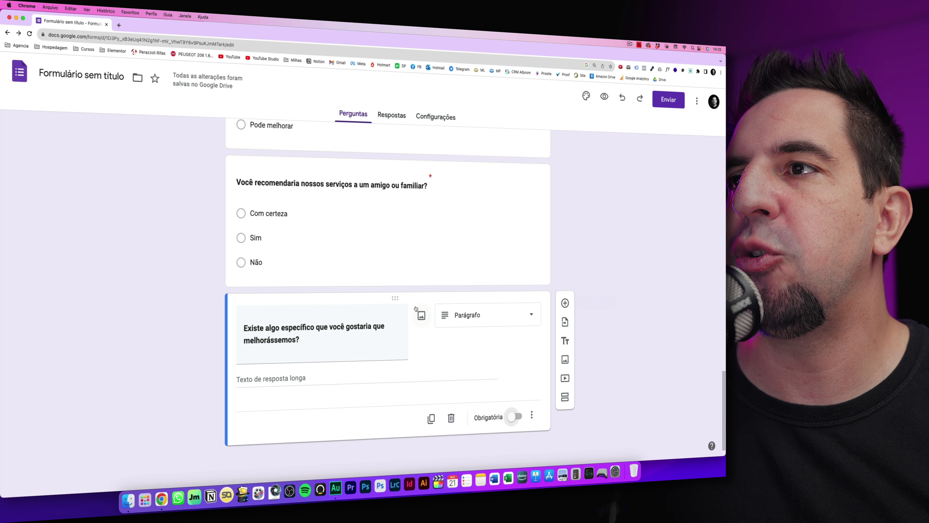
Duplicate the improvement question and reword the copy as "Comentários adicionais/sugestões:".
left_click(431, 418)
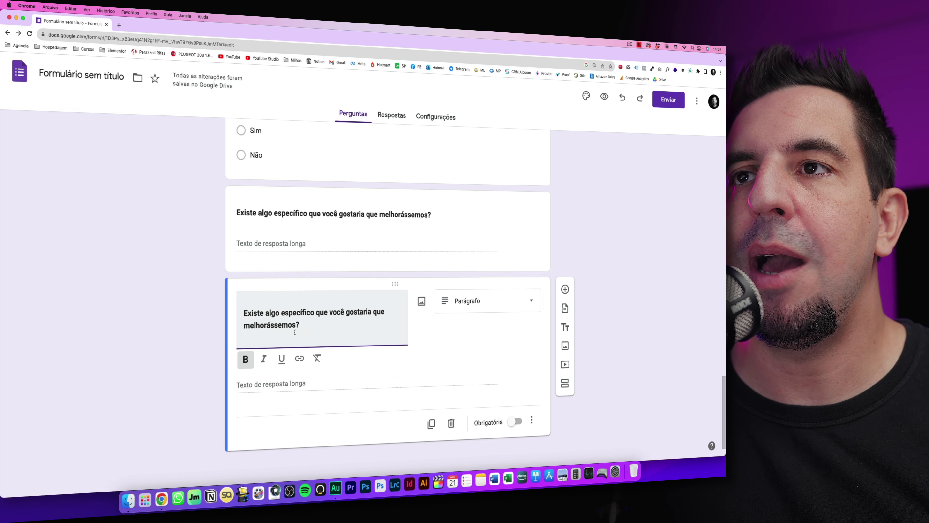
triple_click(305, 324)
key("super+v")
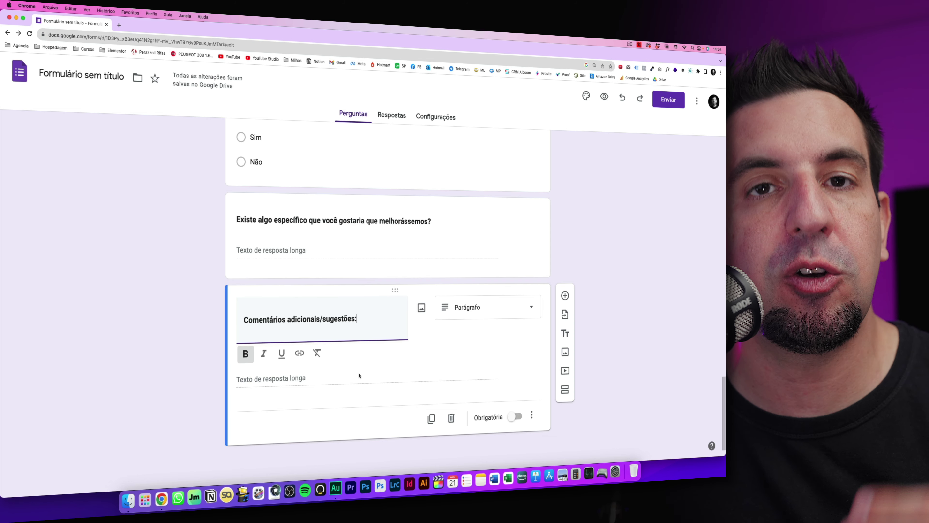
scroll(370, 364, "up", 6)
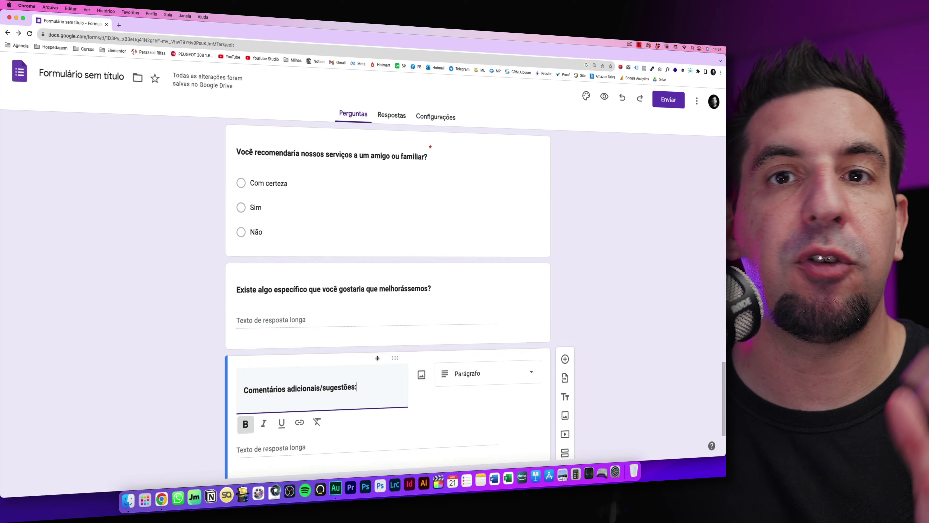
Set the form's response settings to collect e-mail addresses as Entrada do participante.
scroll(378, 361, "up", 12)
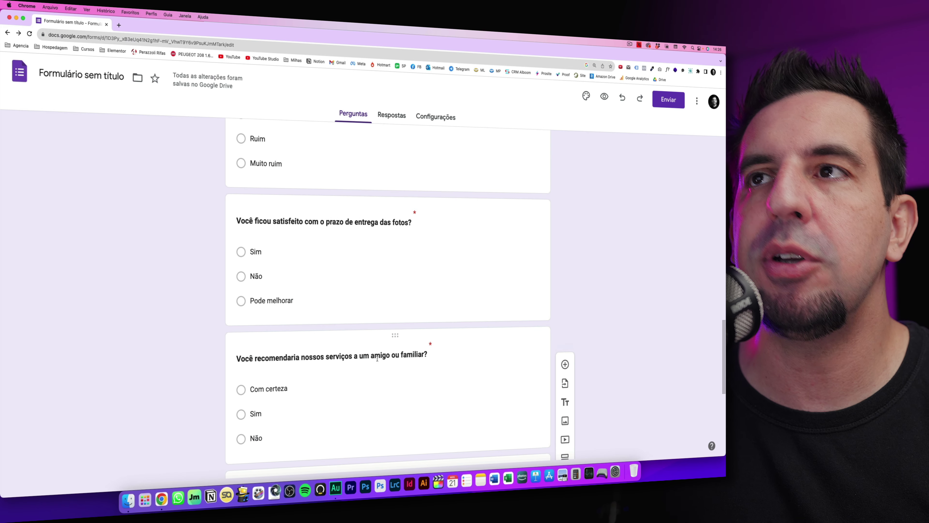
scroll(541, 301, "up", 6)
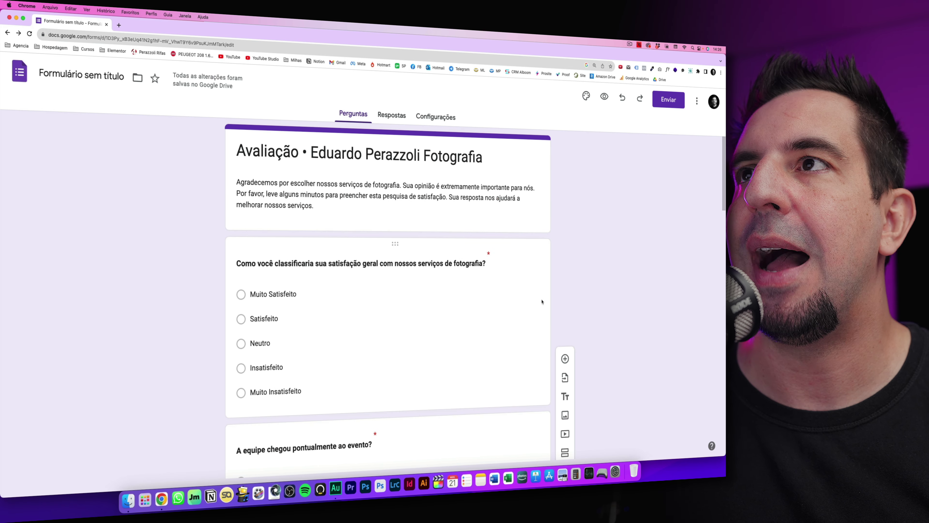
left_click(429, 117)
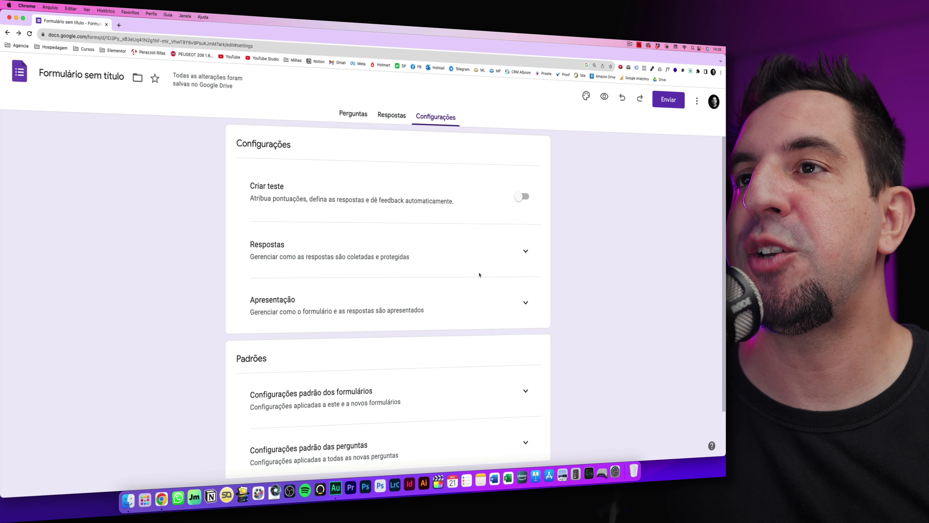
left_click(525, 252)
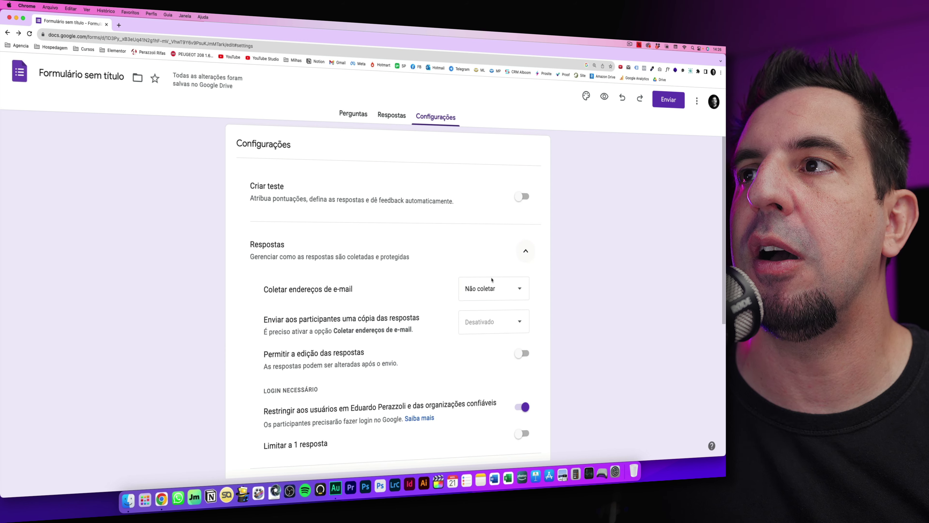
left_click(481, 289)
left_click(480, 311)
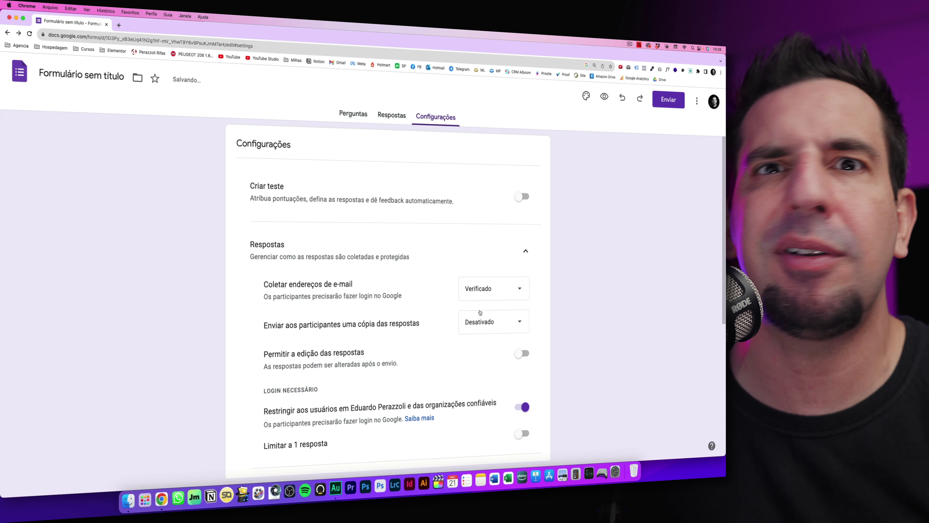
left_click(483, 289)
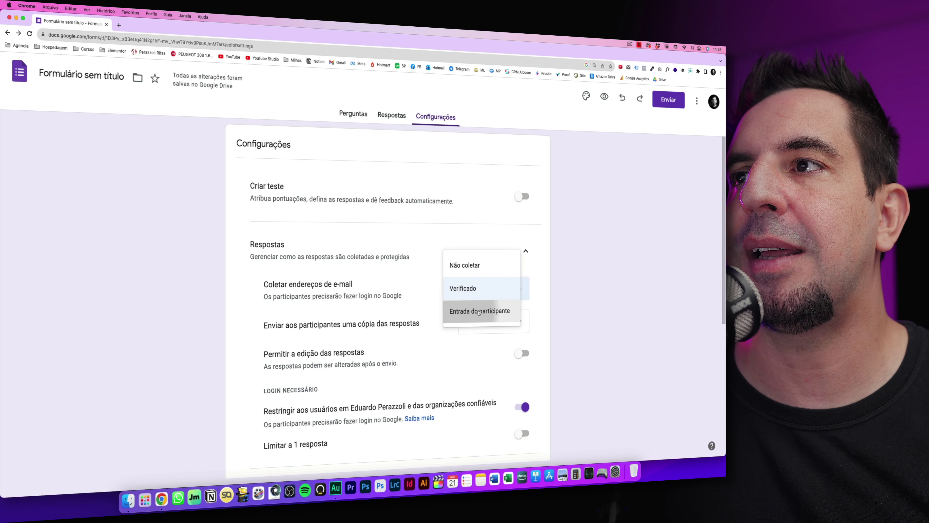
left_click(477, 311)
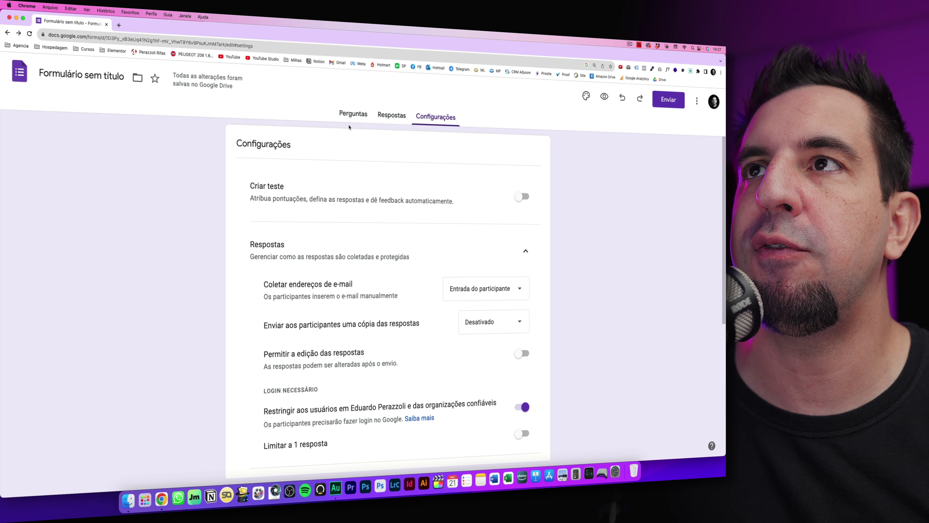
Add a Resposta curta question worded "Nome completo" and move it directly below the form's title and e-mail section.
left_click(352, 115)
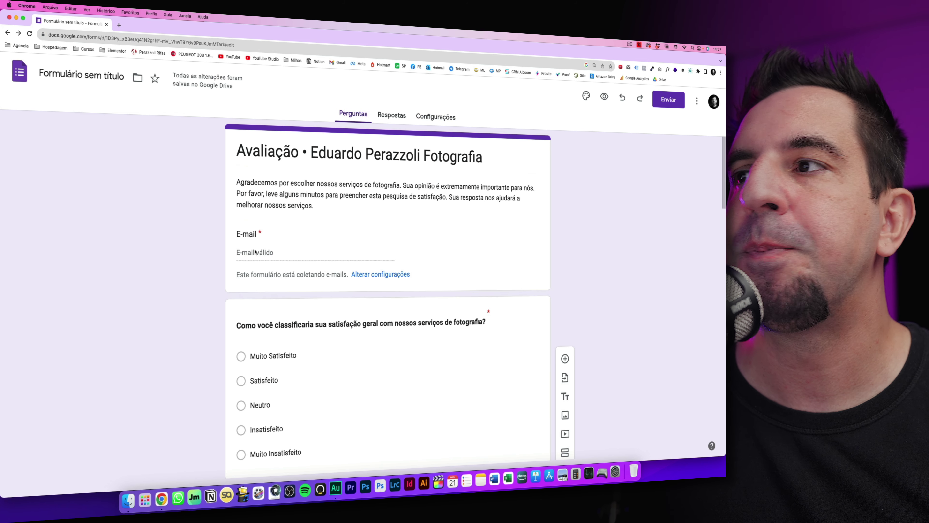
scroll(255, 251, "down", 2)
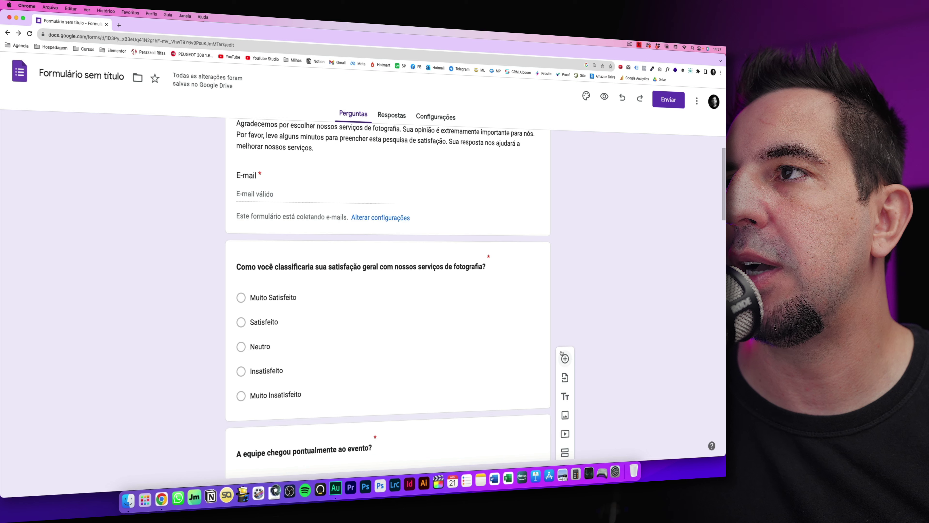
left_click(565, 359)
type("Nome ")
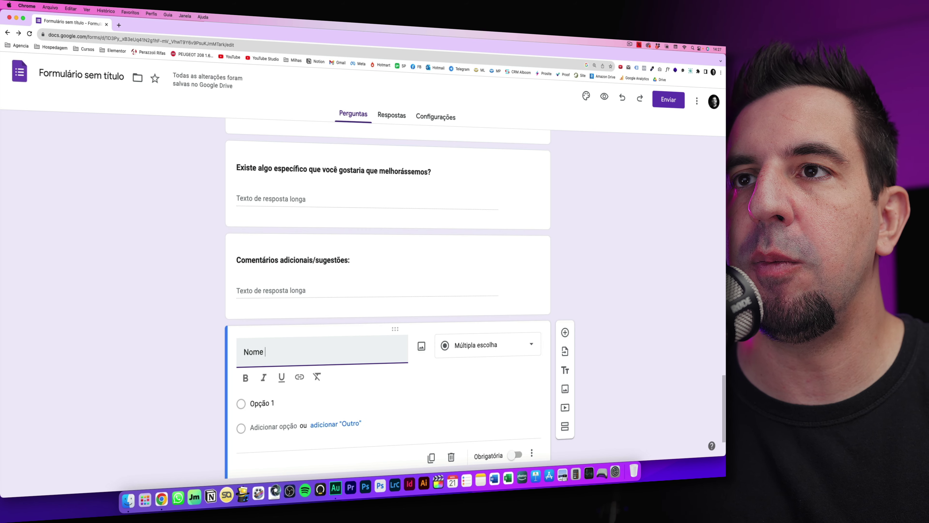
type("completo")
left_click(487, 345)
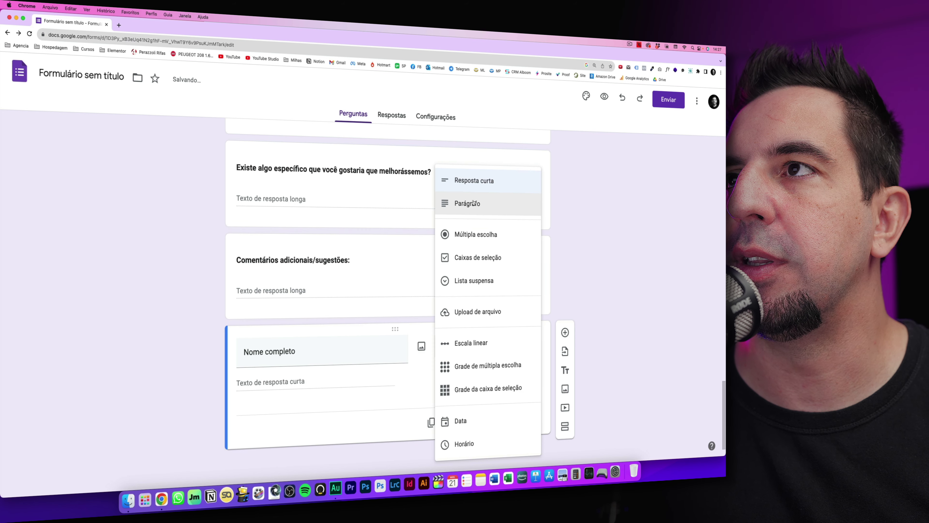
left_click(472, 186)
left_click_drag(397, 320, 376, 284)
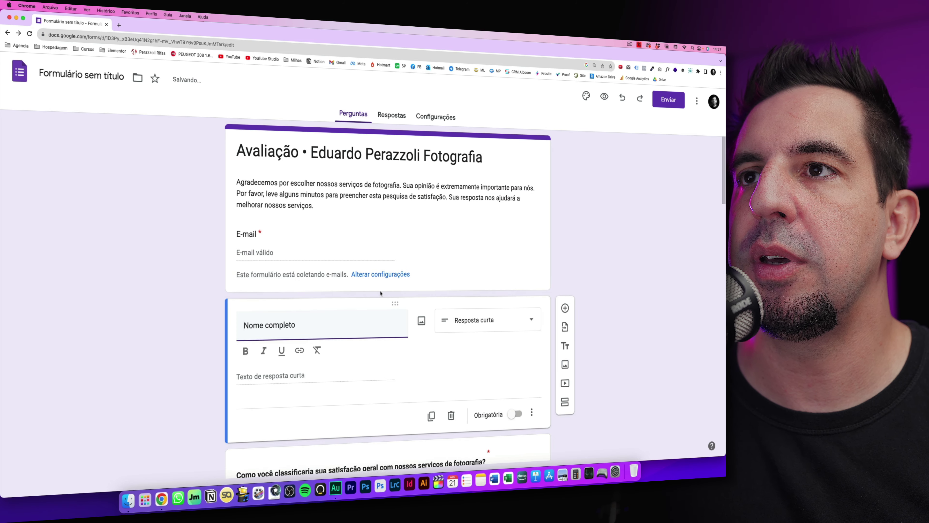
scroll(321, 285, "down", 2)
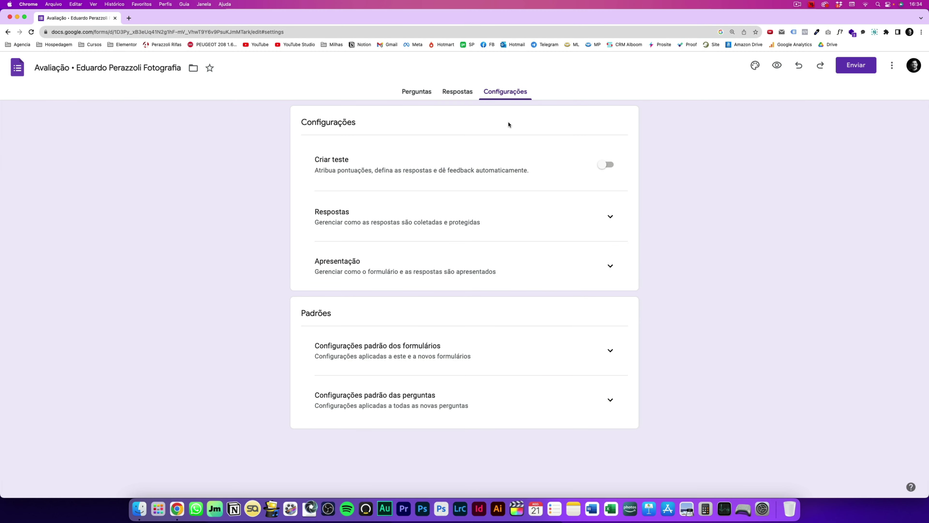
In the response settings, switch the restriction to the organization's trusted users on and back off.
left_click(503, 96)
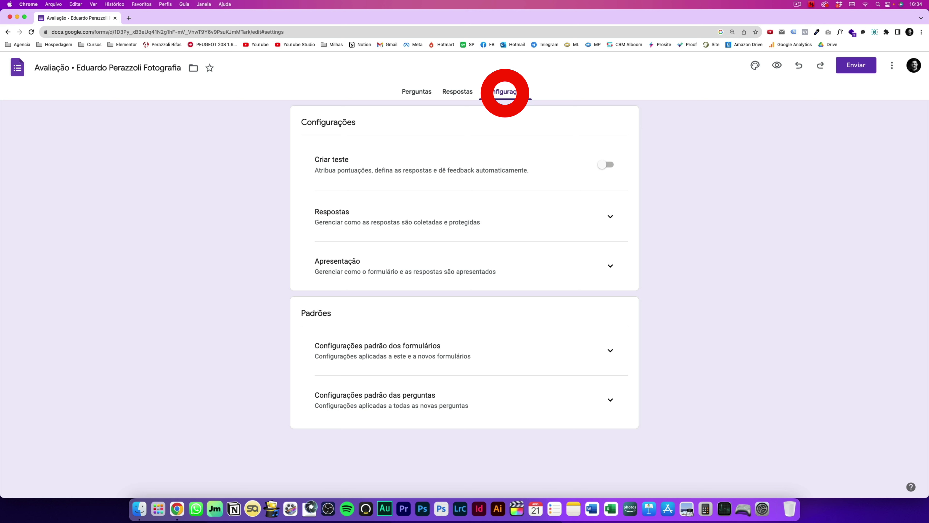
left_click(609, 216)
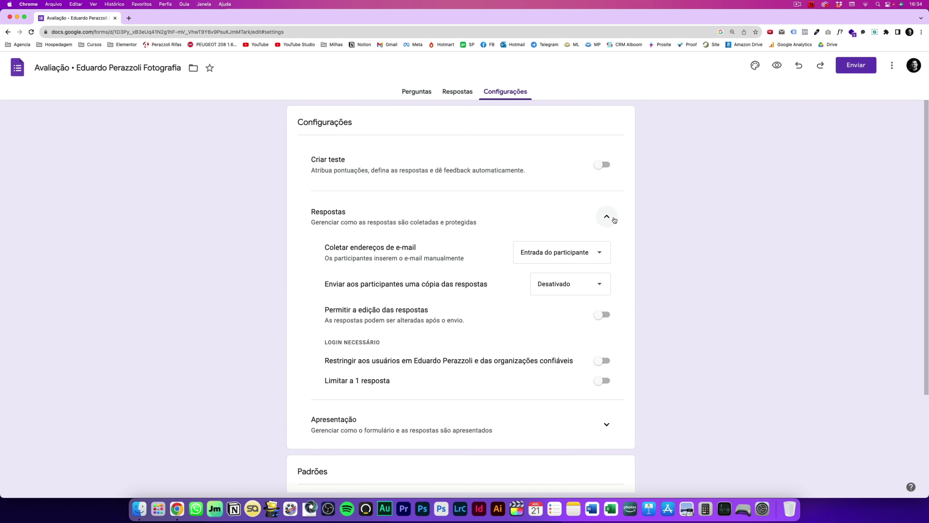
left_click(607, 360)
left_click(600, 361)
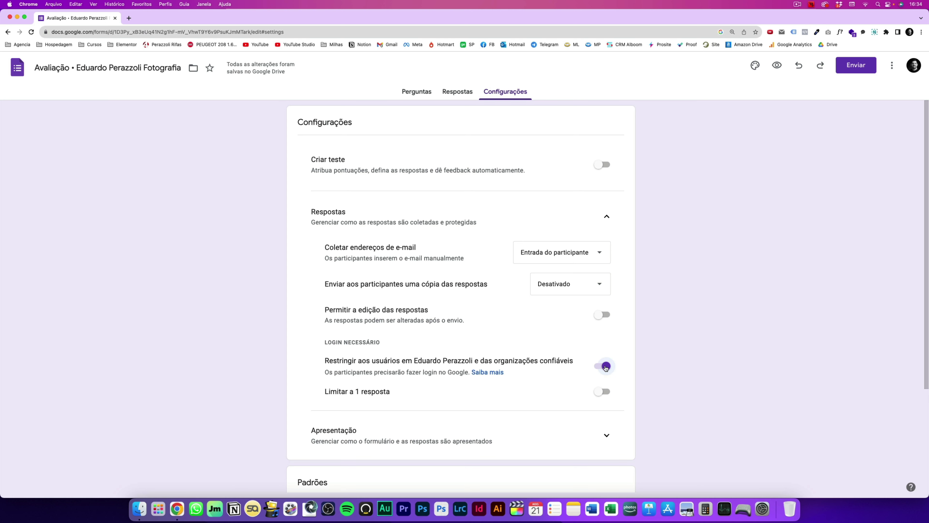
left_click(605, 367)
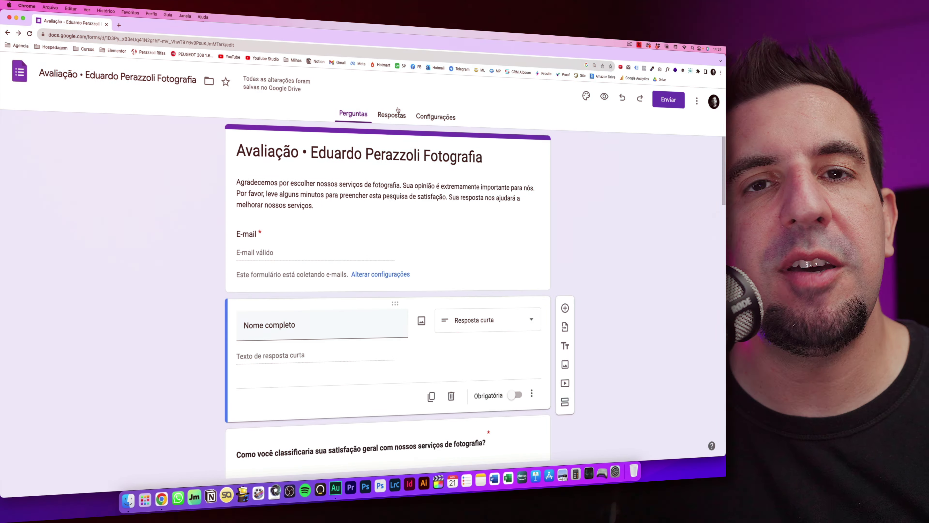
Generate a shortened share link for the form with URL curto, copy it and close the sending dialog.
left_click(668, 99)
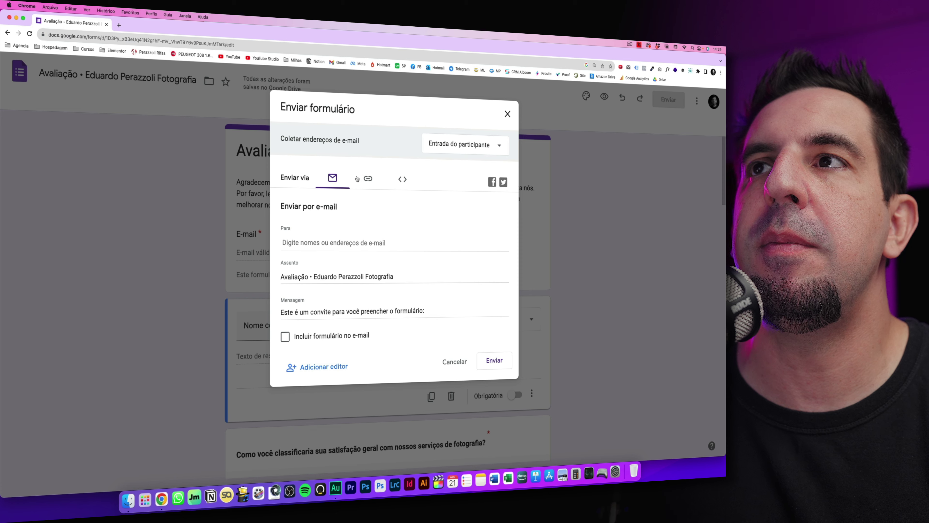
left_click(365, 179)
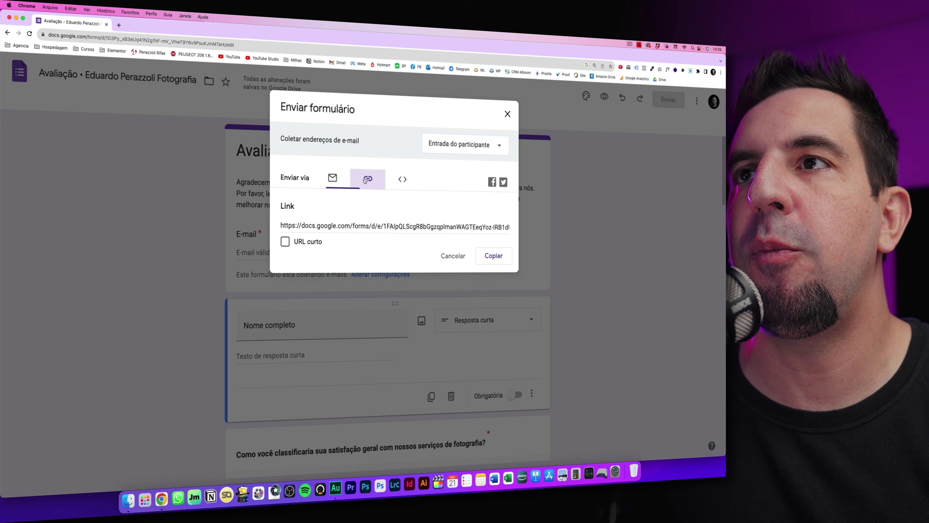
left_click(307, 242)
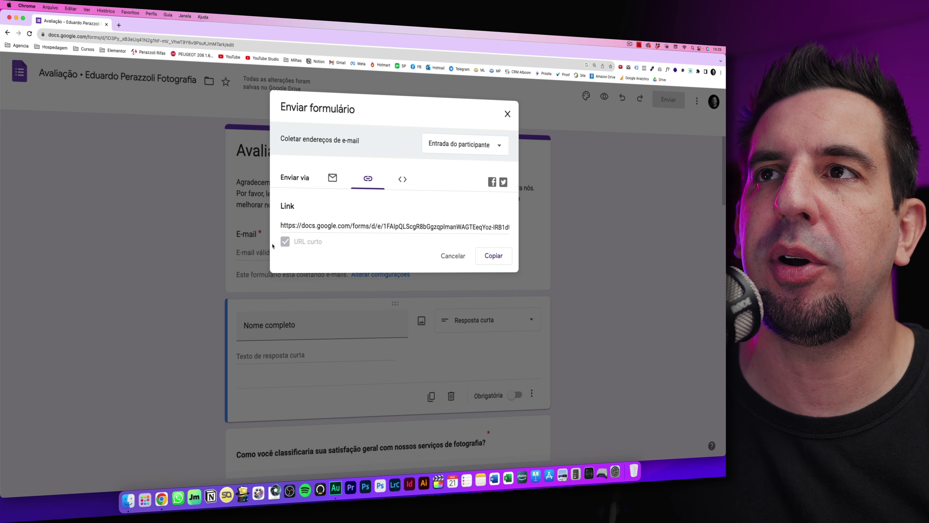
left_click(493, 256)
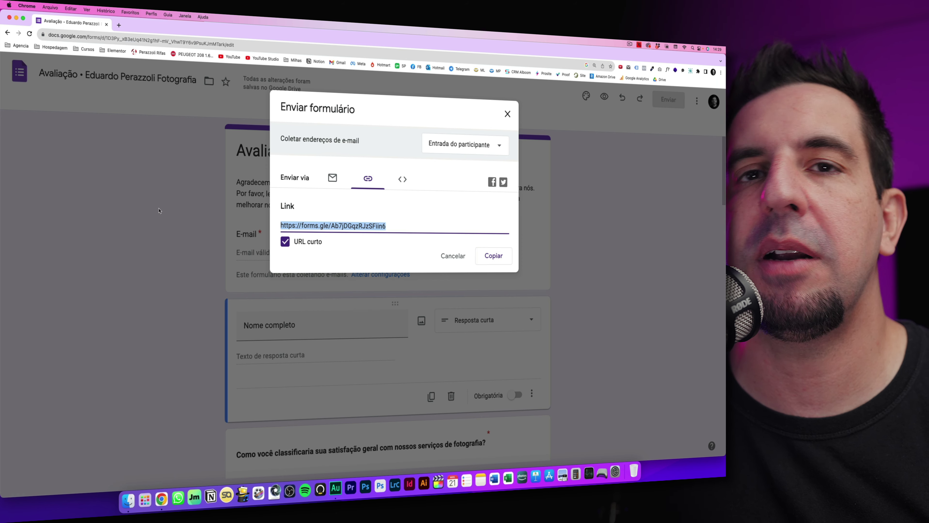
left_click(507, 114)
Return to the forms home page, reopen the Avaliação form, view its collected responses and go back to its questions.
left_click(26, 68)
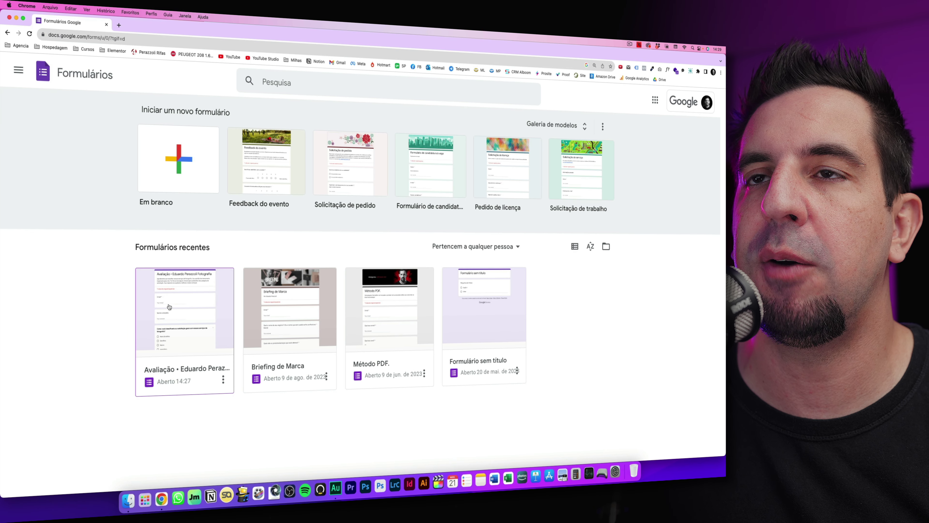
left_click(168, 306)
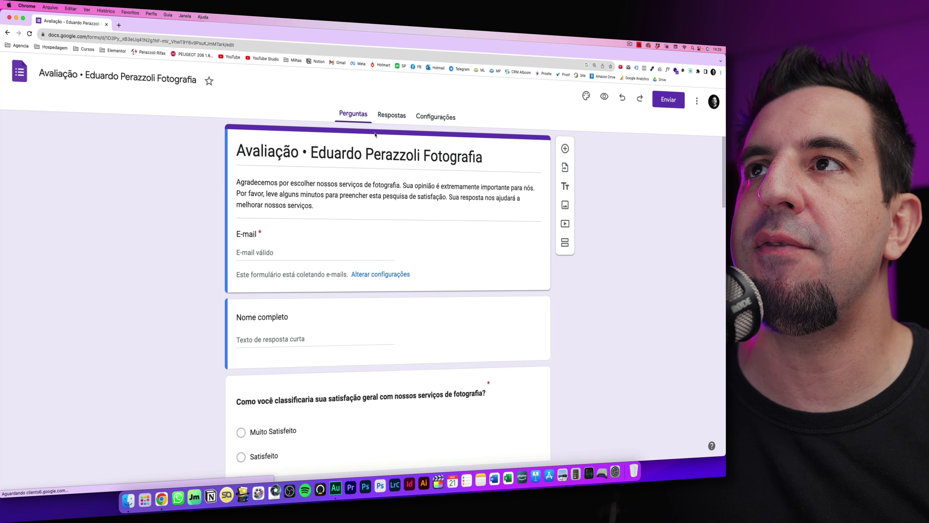
left_click(388, 117)
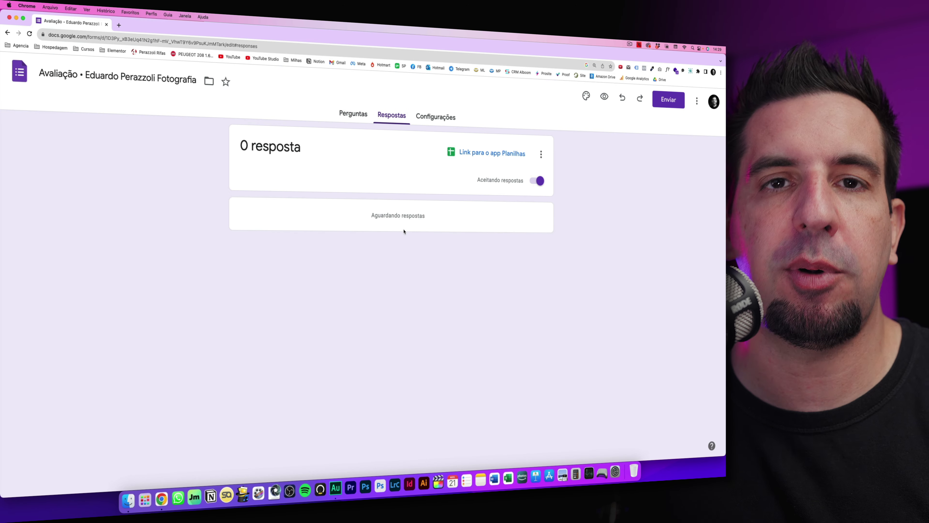
left_click(353, 114)
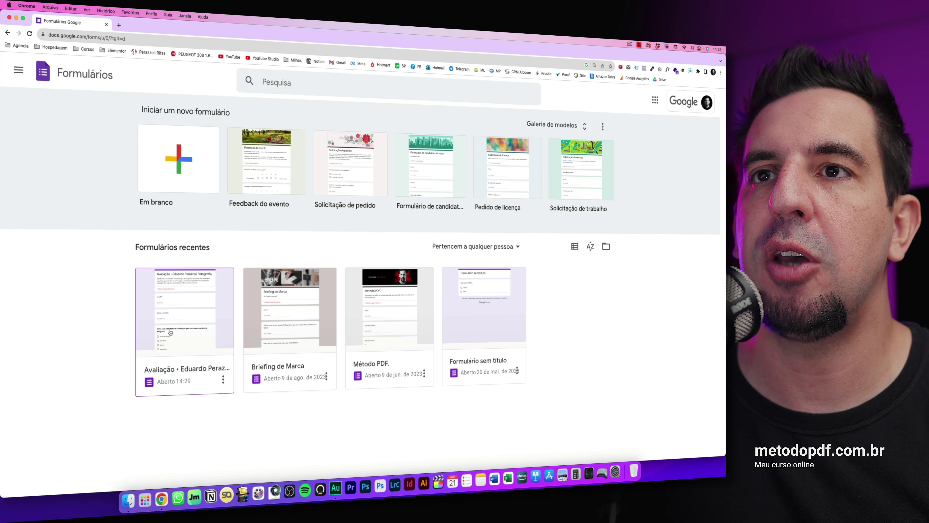
Open the Avaliação form from the recent forms and copy its share link again as a short URL.
left_click(189, 324)
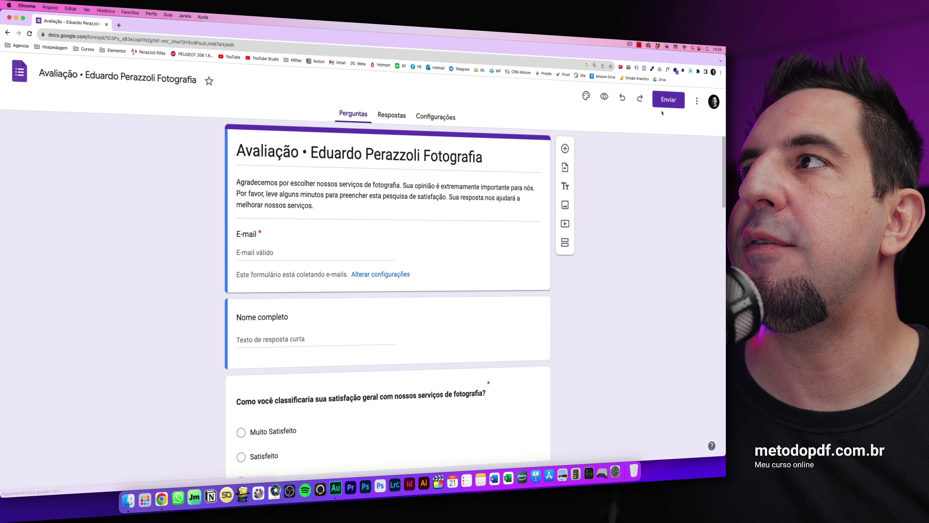
left_click(668, 101)
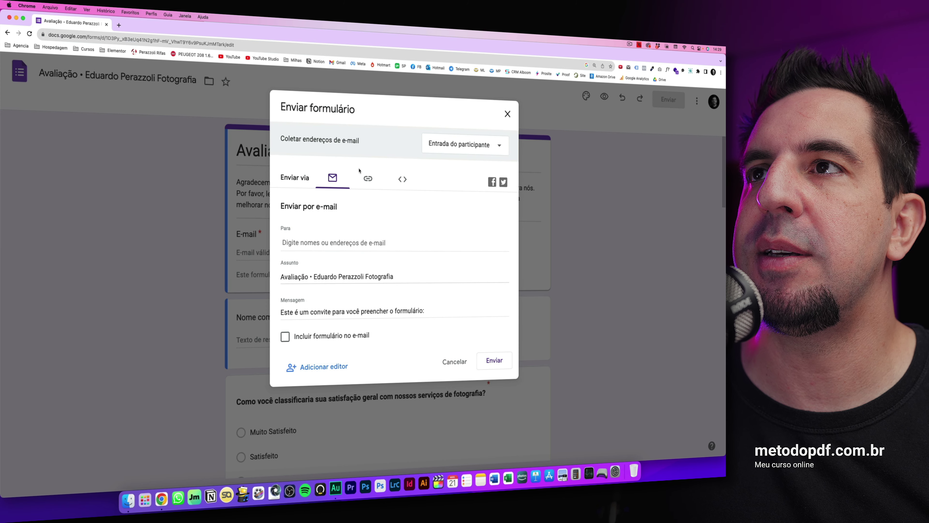
left_click(368, 178)
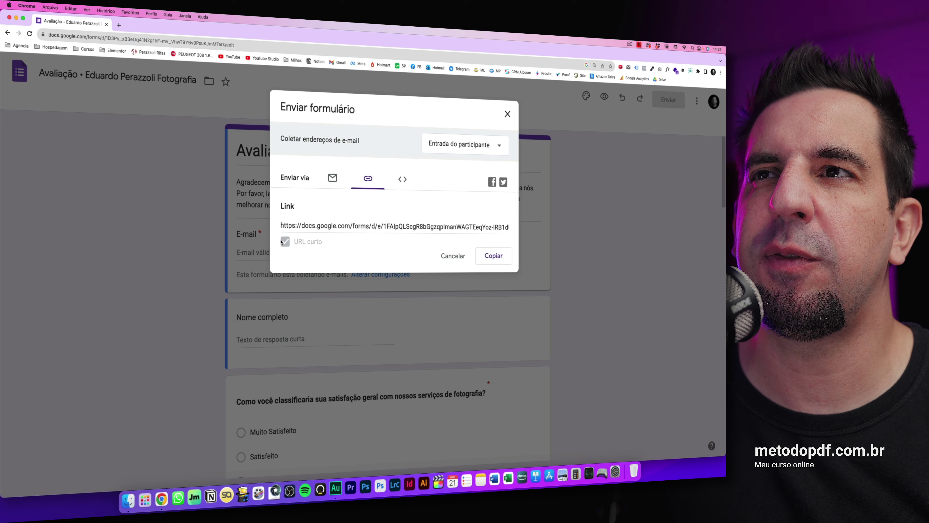
left_click(487, 256)
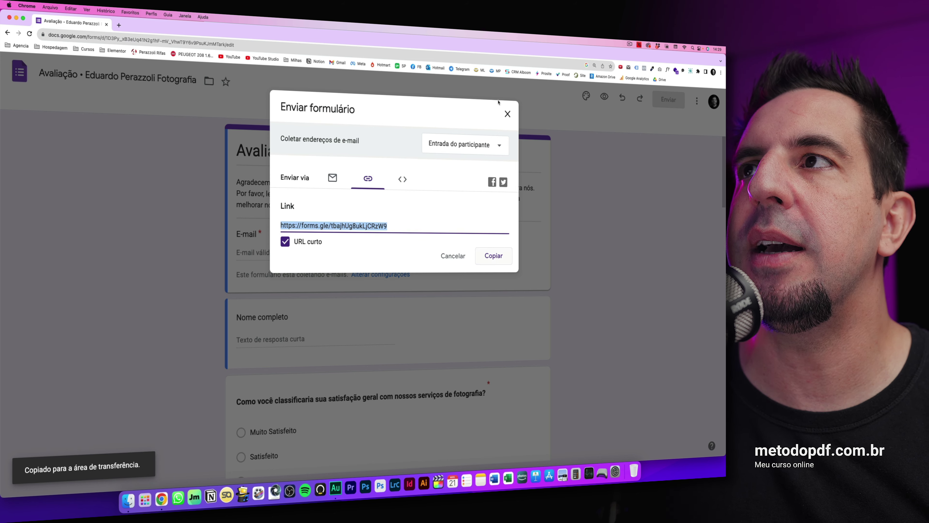
left_click(507, 115)
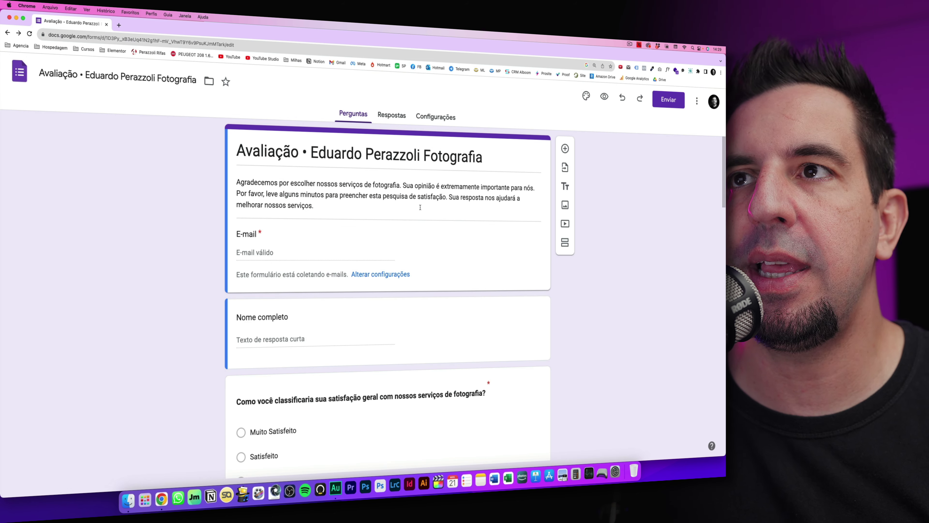